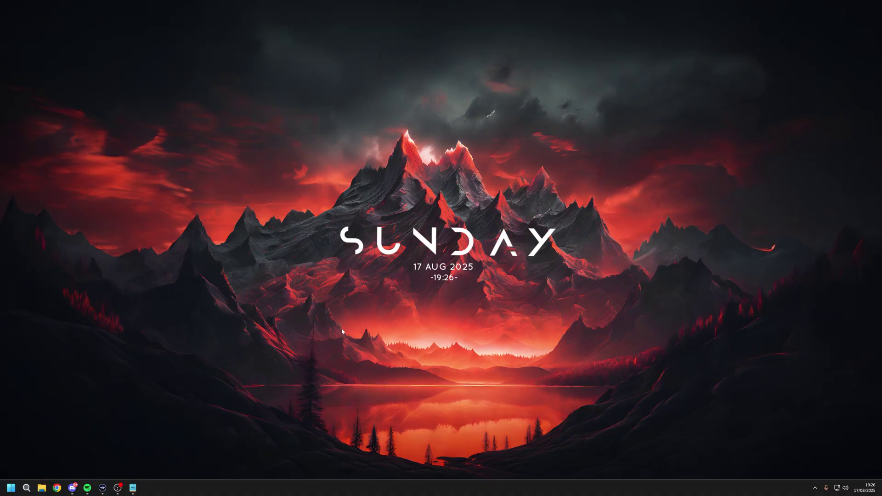
# Examine the drive types and performance of Disk 0 (C:) and Disk 1 (D:) in Task Manager, closing it when done.
pyautogui.hotkey('ctrl', 'shift', 'Escape')
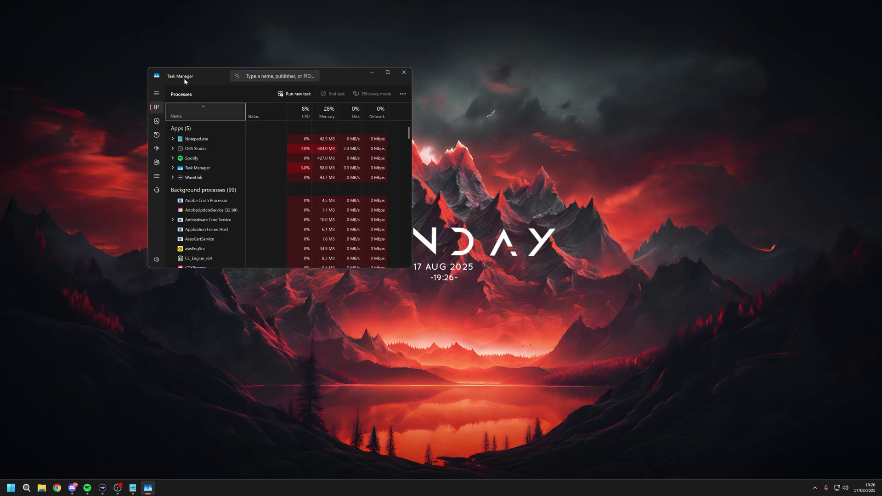
pyautogui.click(157, 122)
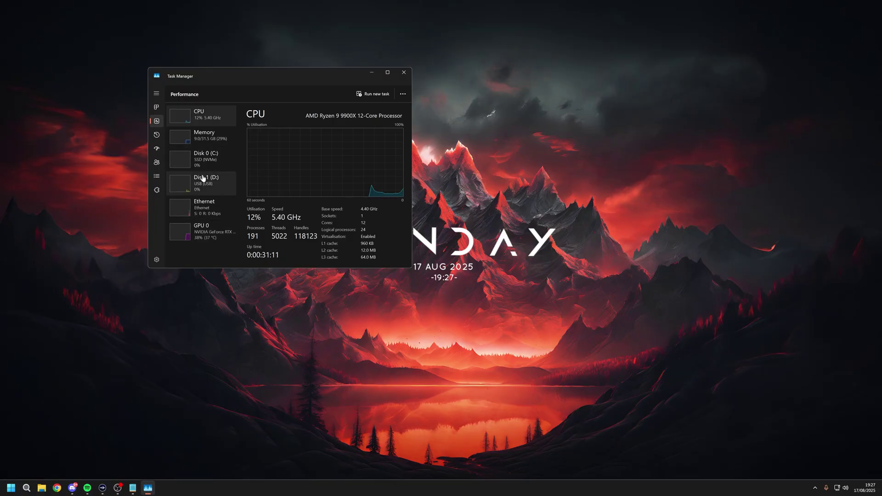
pyautogui.click(220, 161)
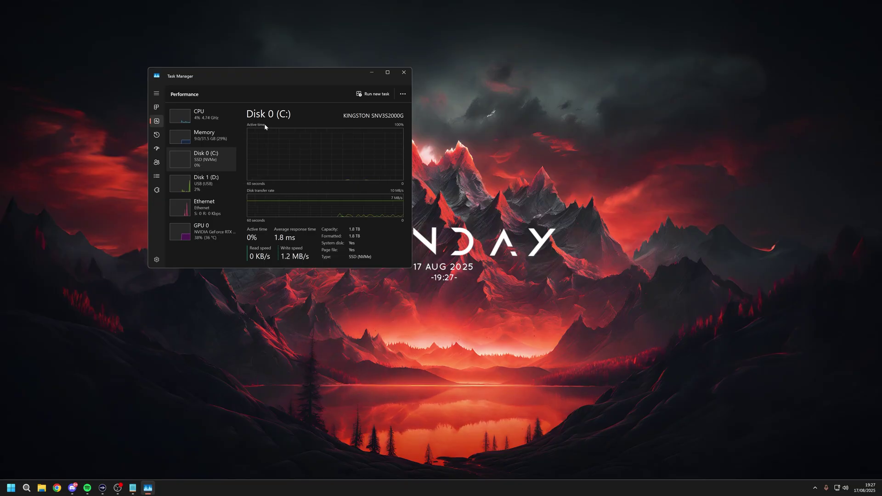
pyautogui.click(221, 183)
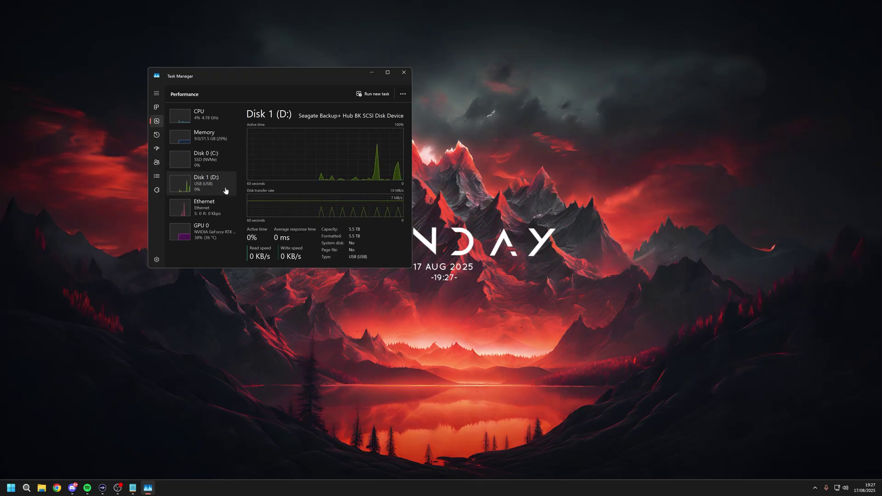
pyautogui.click(220, 160)
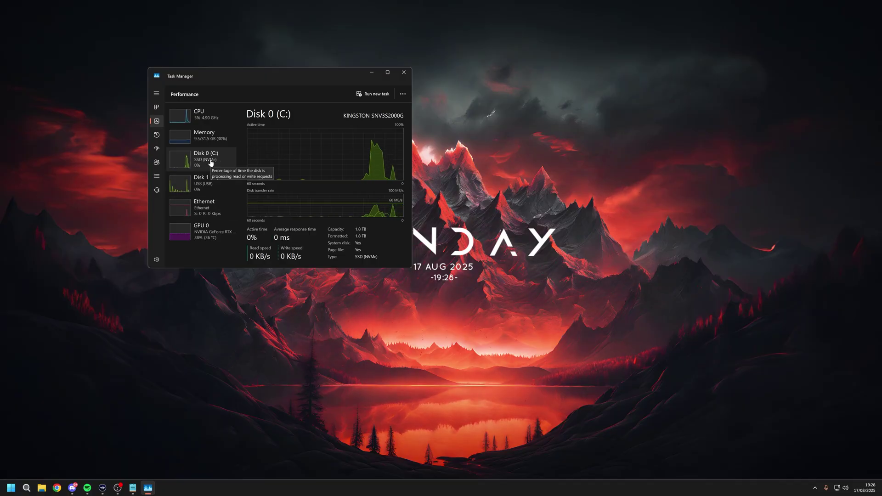
pyautogui.hotkey('alt', 'F4')
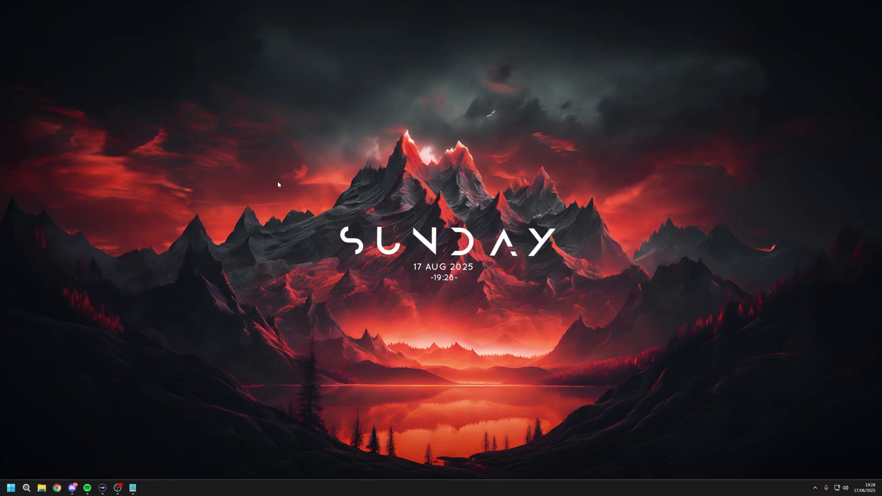
# Switch to Windows Settings and check the Game Bar controller option and the Game Mode state under Gaming.
pyautogui.press('super')
pyautogui.write('settings')
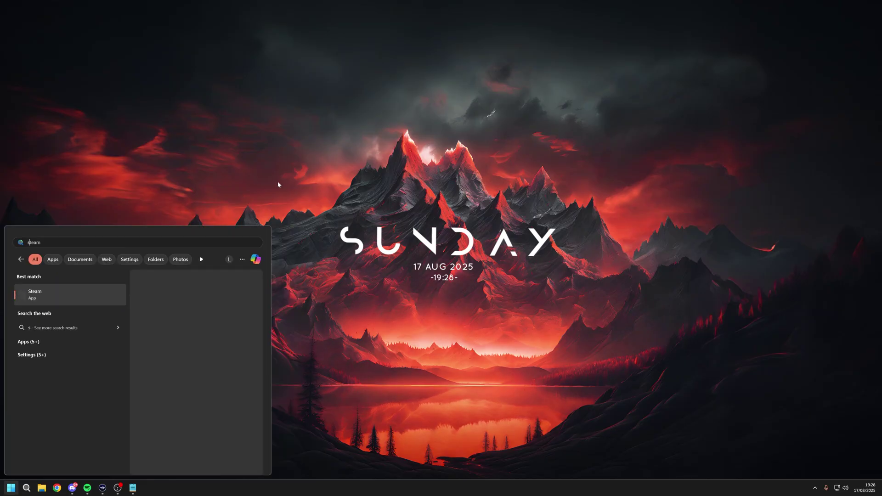
pyautogui.press('Return')
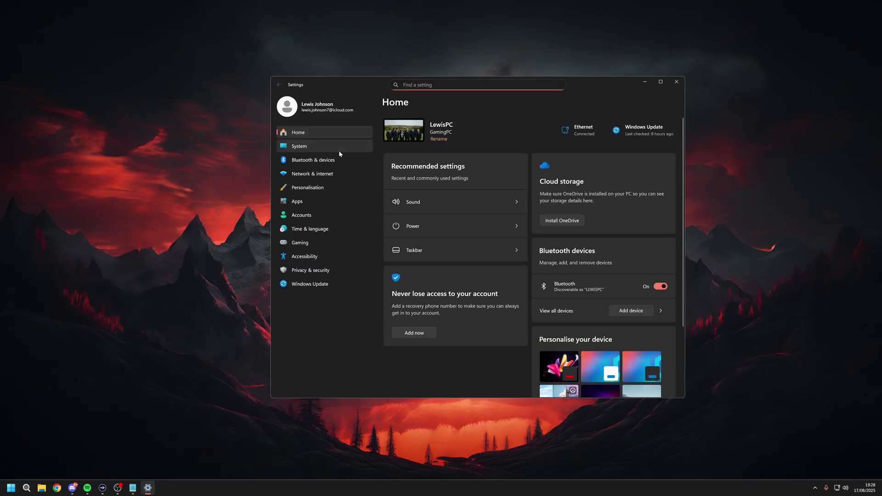
pyautogui.click(317, 244)
pyautogui.click(464, 132)
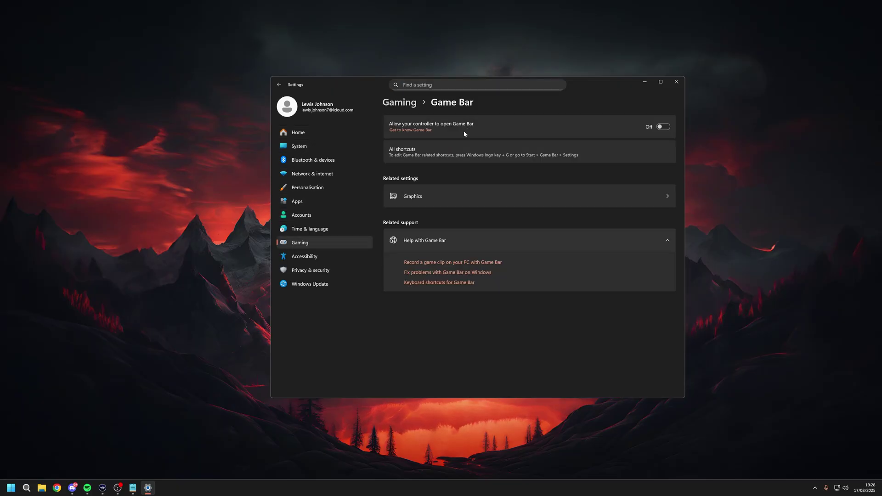
pyautogui.click(408, 104)
pyautogui.click(429, 177)
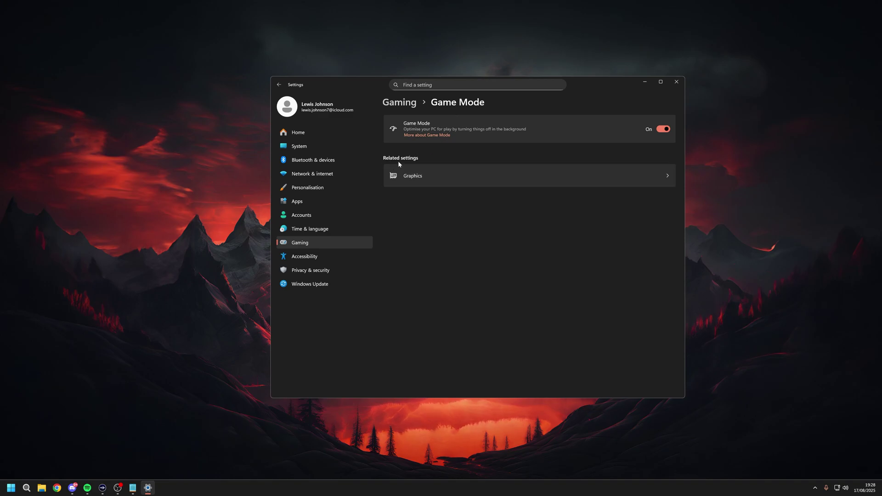
# Check the Graphics settings for optimisations for windowed games and hardware-accelerated GPU scheduling.
pyautogui.click(429, 174)
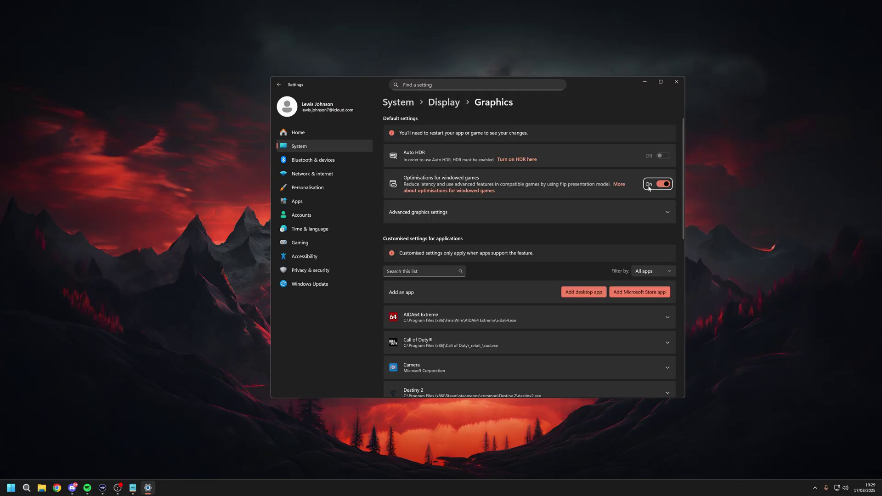
pyautogui.click(457, 211)
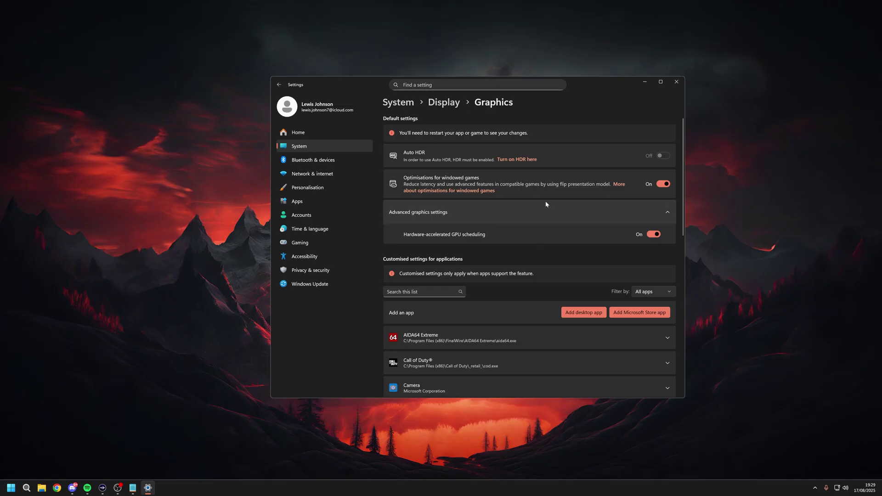
pyautogui.scroll(-3, 547, 211)
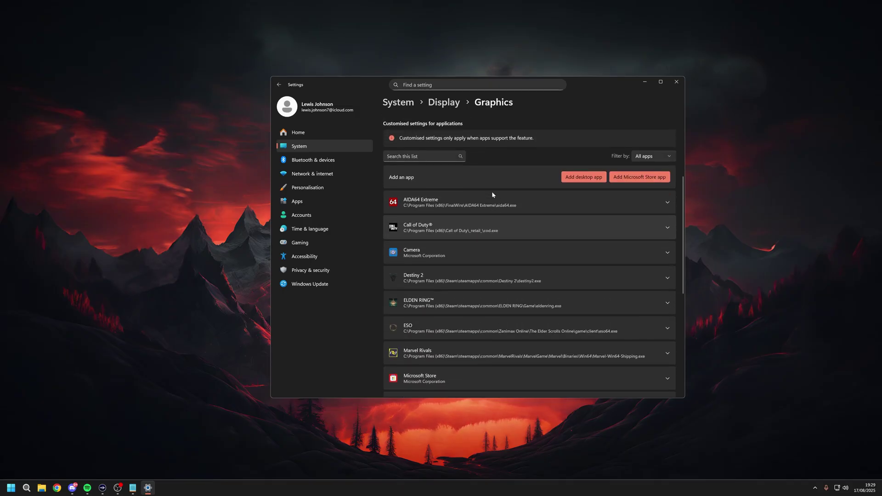
pyautogui.scroll(1, 492, 193)
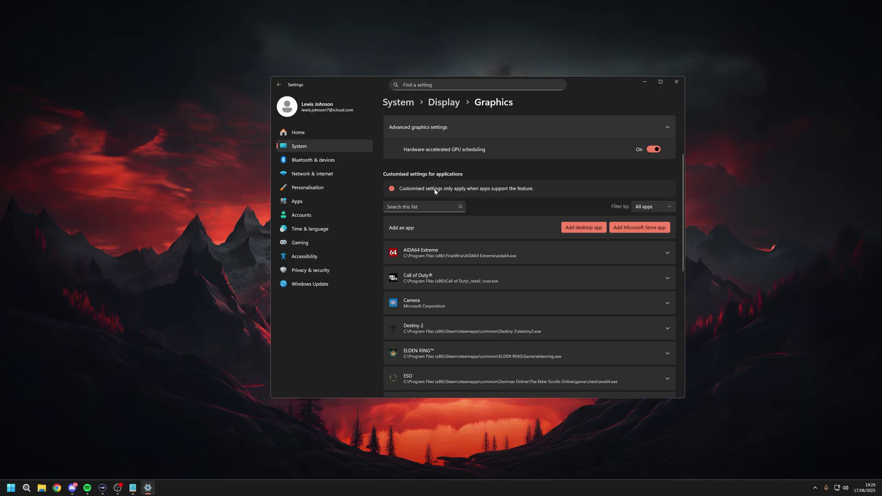
# Set the GPU preference for NewWorld to High Performance (NVIDIA GeForce RTX 5080) in the customised application settings.
pyautogui.scroll(-6, 454, 181)
pyautogui.click(457, 288)
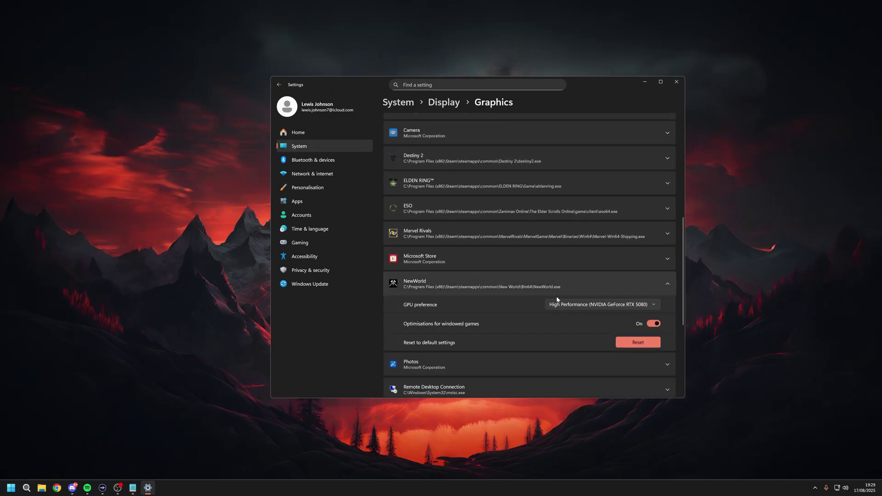
pyautogui.click(586, 305)
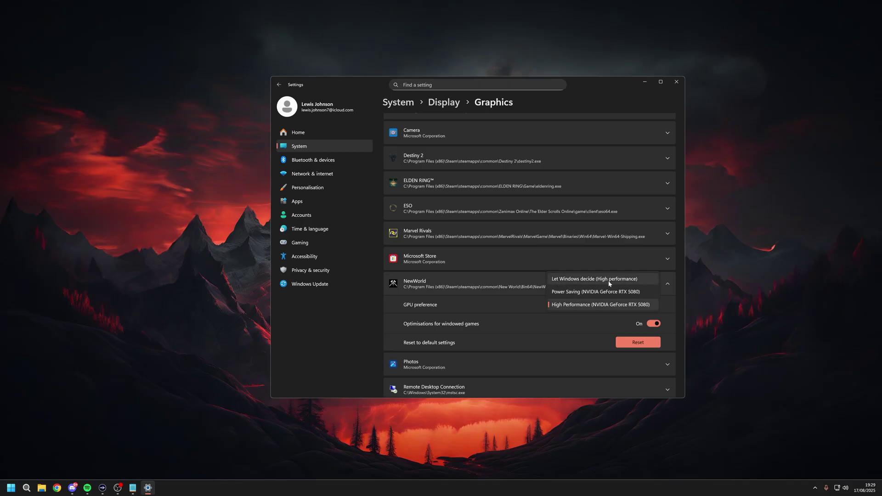
pyautogui.click(567, 305)
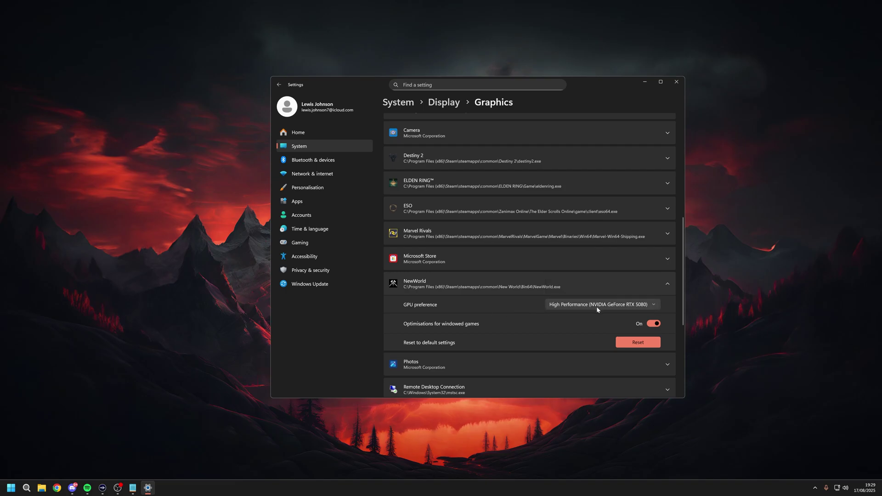
pyautogui.click(549, 305)
pyautogui.click(570, 304)
pyautogui.click(609, 187)
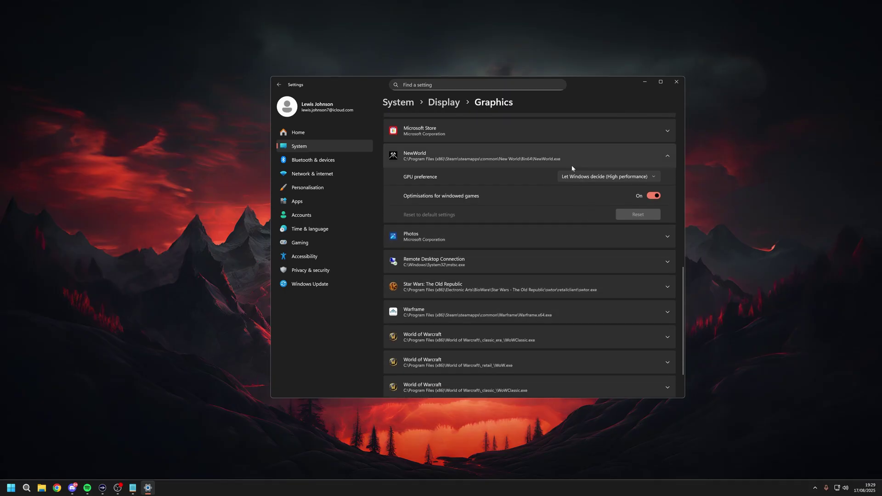
pyautogui.click(597, 202)
# Add the NewWorld application from C:\Program Files (x86)\Steam\steamapps\common\New World\Bin64 as a custom graphics desktop app, and close Settings.
pyautogui.moveTo(682, 269); pyautogui.dragTo(689, 174)
pyautogui.click(583, 189)
pyautogui.click(307, 244)
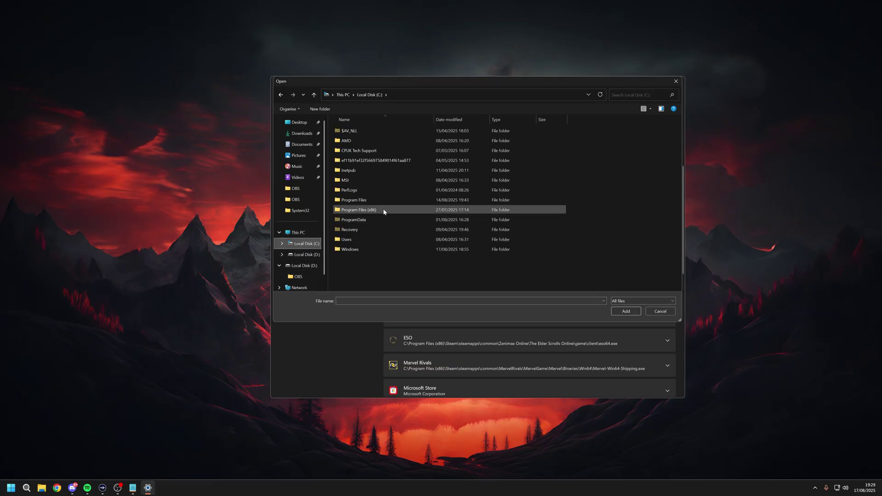
pyautogui.doubleClick(383, 210)
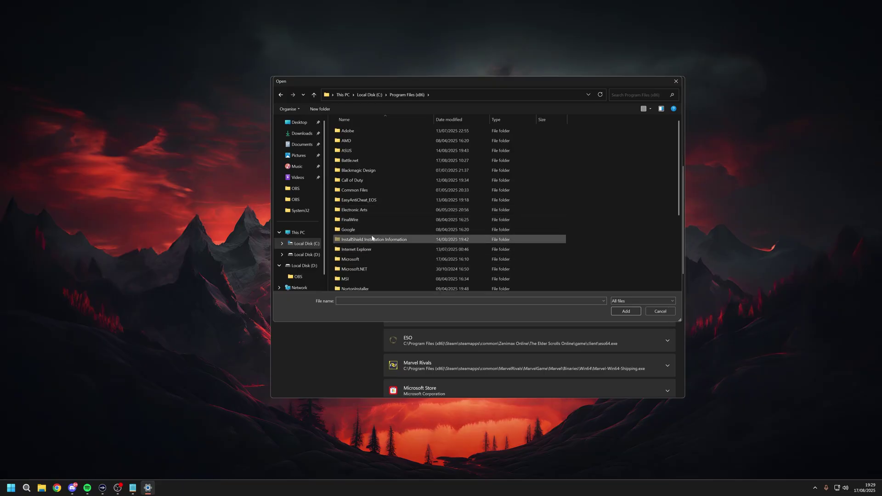
pyautogui.scroll(-1, 393, 247)
pyautogui.doubleClick(359, 267)
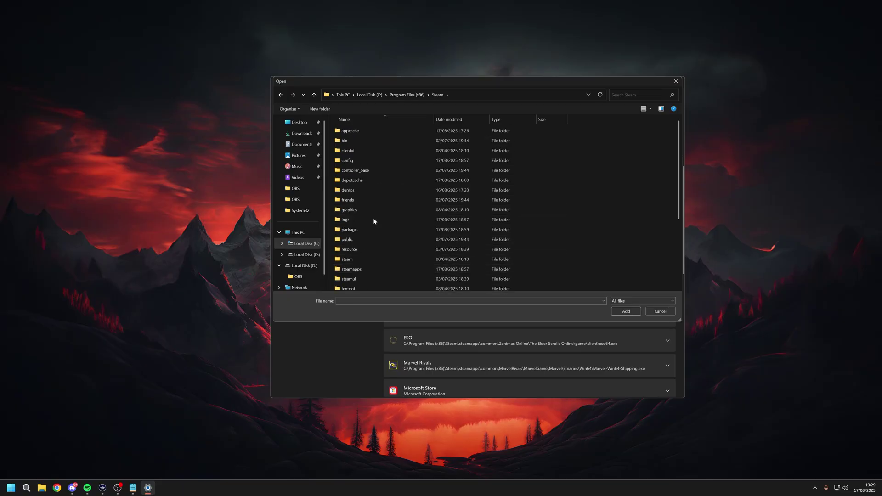
pyautogui.doubleClick(361, 270)
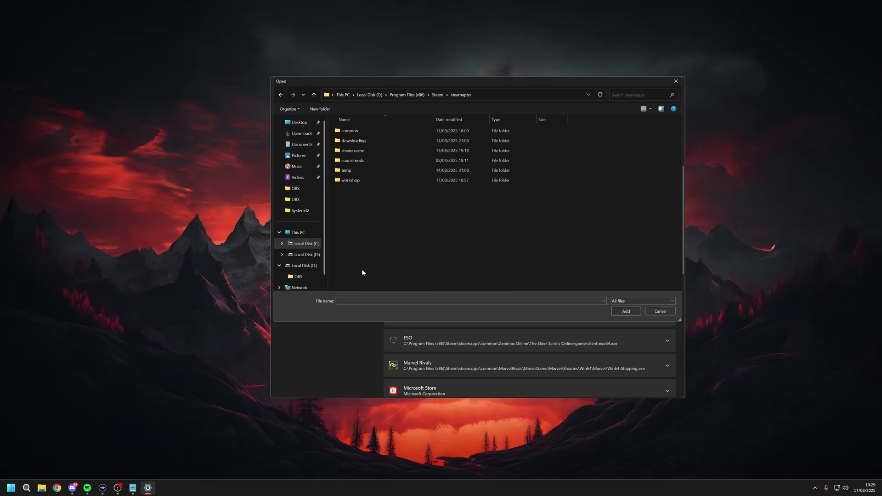
pyautogui.doubleClick(381, 132)
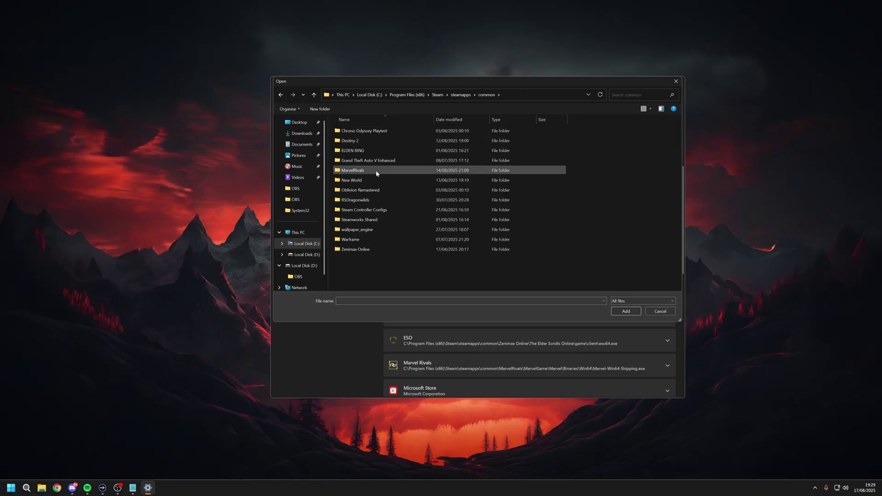
pyautogui.doubleClick(375, 180)
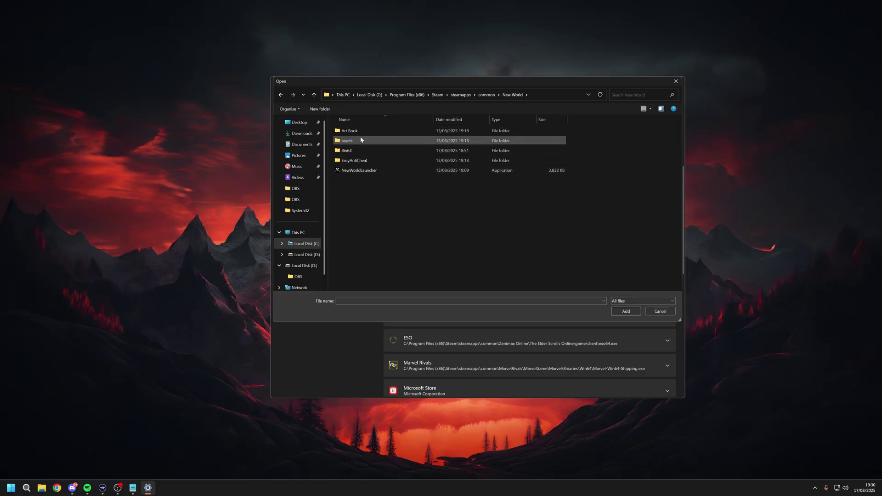
pyautogui.doubleClick(358, 152)
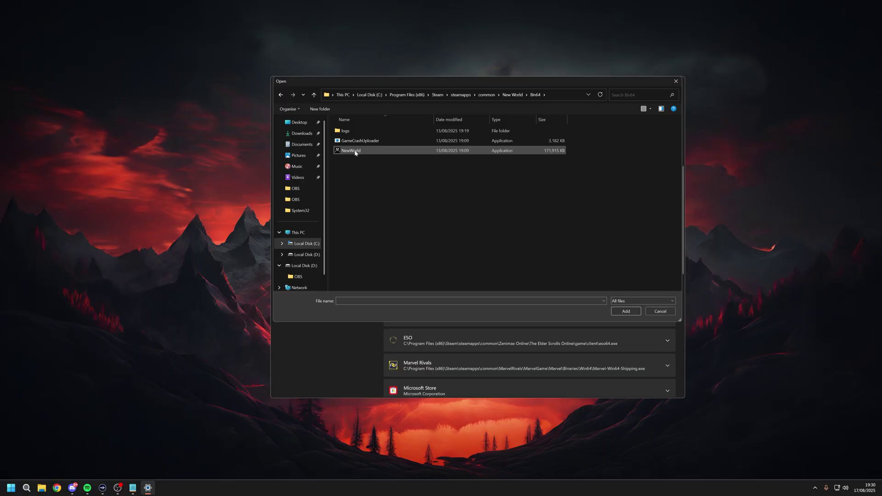
pyautogui.click(359, 152)
pyautogui.click(626, 311)
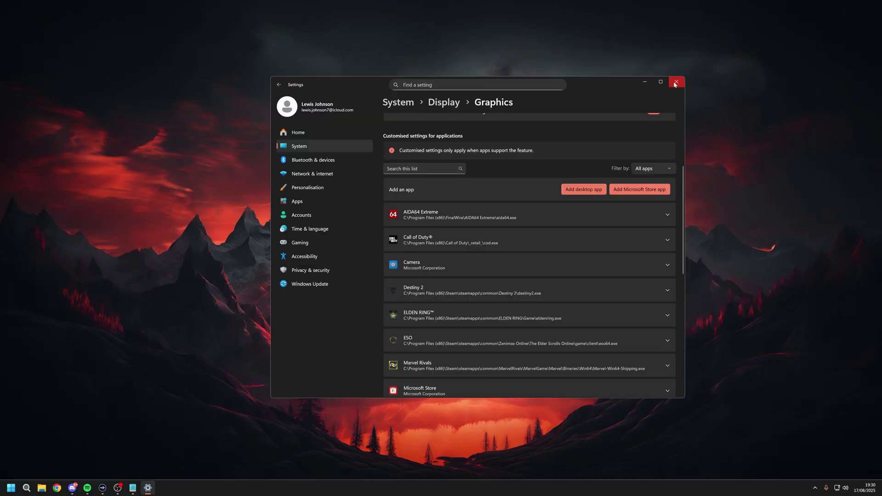
pyautogui.click(677, 81)
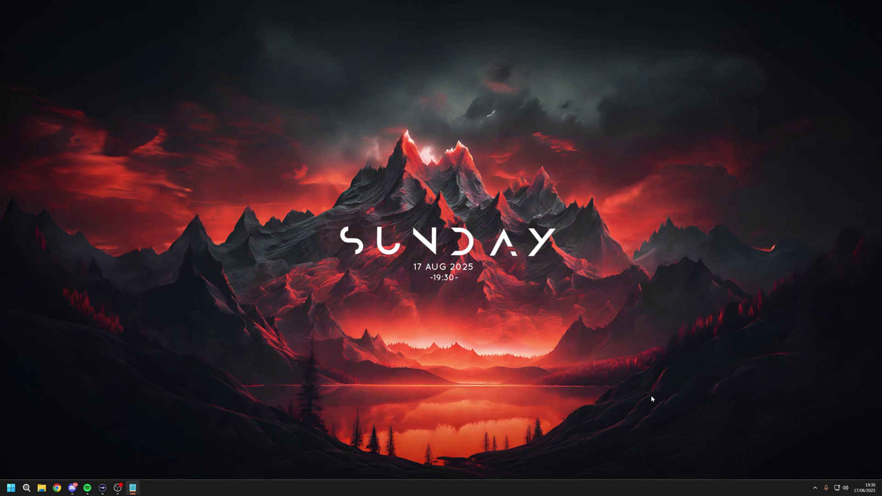
# Switch to Steam and browse New World: Aeternum's local files to its Bin64 folder.
pyautogui.click(815, 488)
pyautogui.click(816, 455)
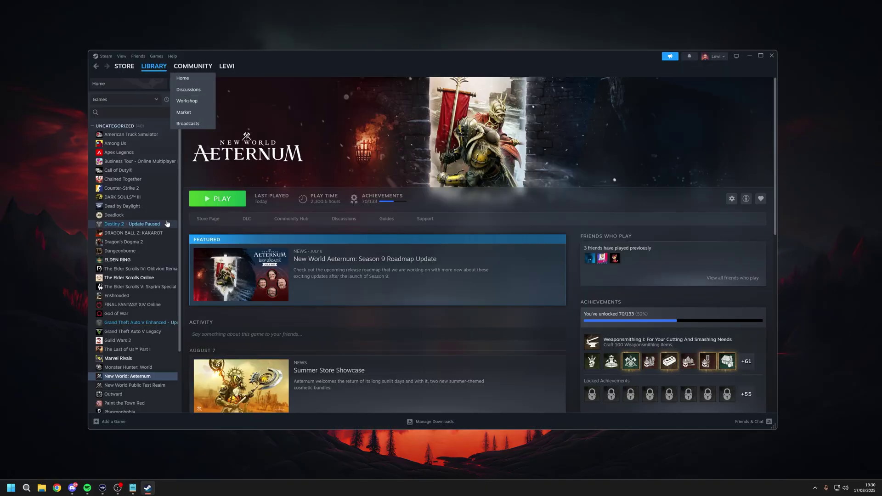
pyautogui.rightClick(156, 381)
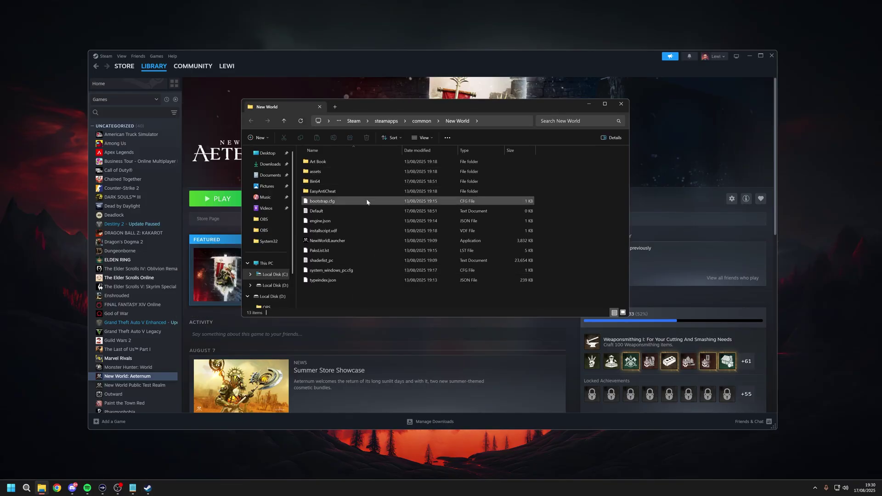
pyautogui.doubleClick(321, 181)
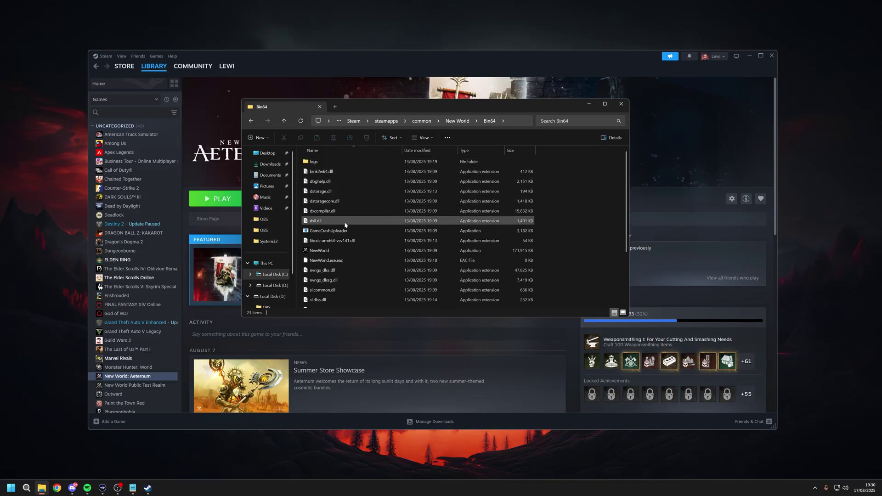
# Check in the NewWorld application's compatibility properties that full-screen optimisations are disabled and high DPI scaling is performed by Application.
pyautogui.rightClick(327, 251)
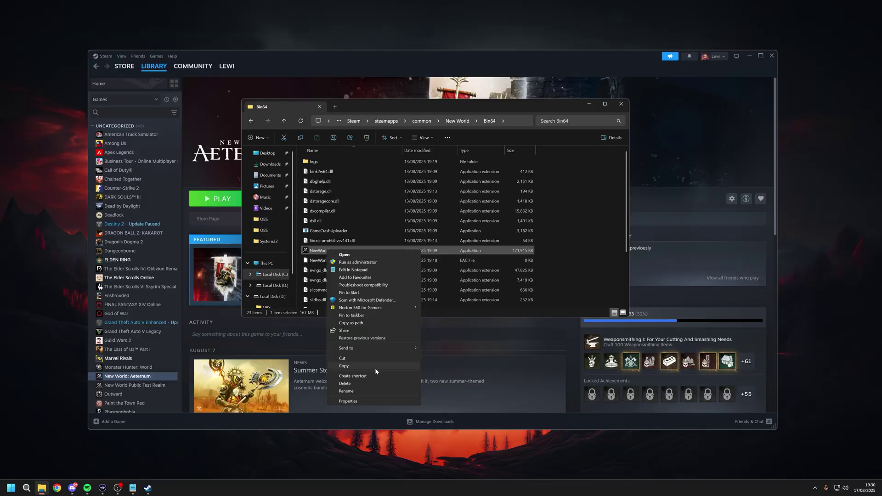
pyautogui.click(363, 401)
pyautogui.click(396, 272)
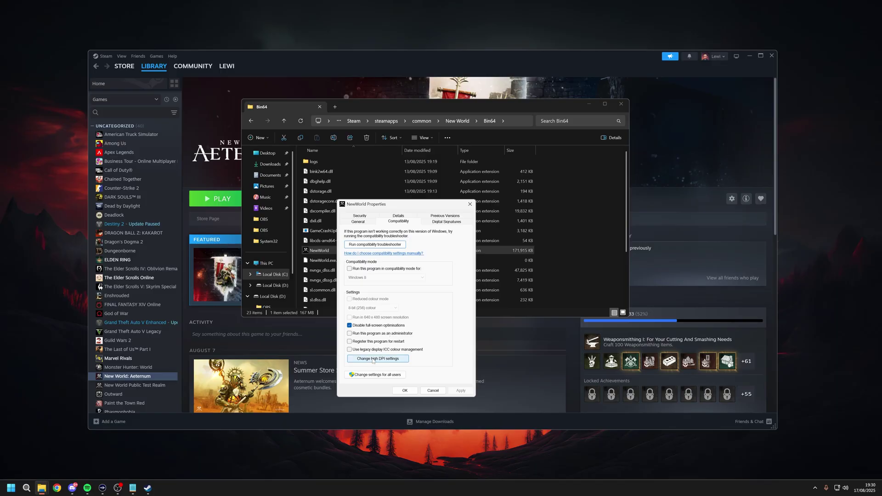
pyautogui.click(373, 359)
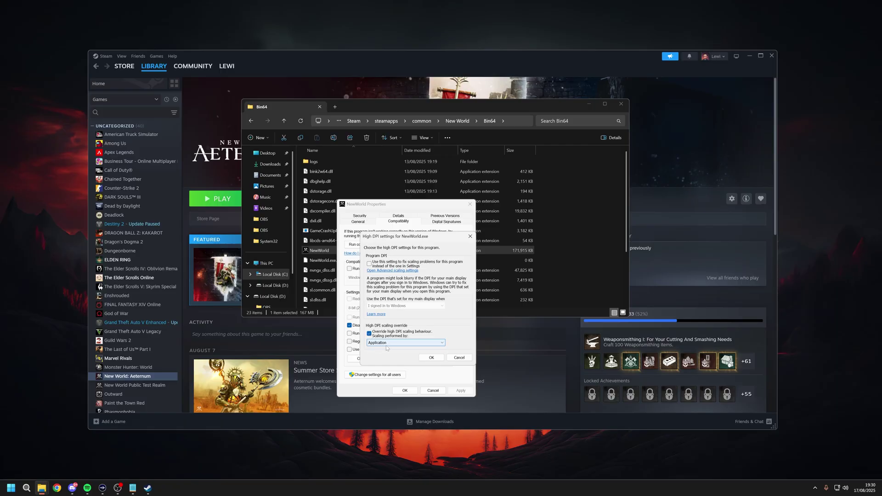
pyautogui.click(431, 358)
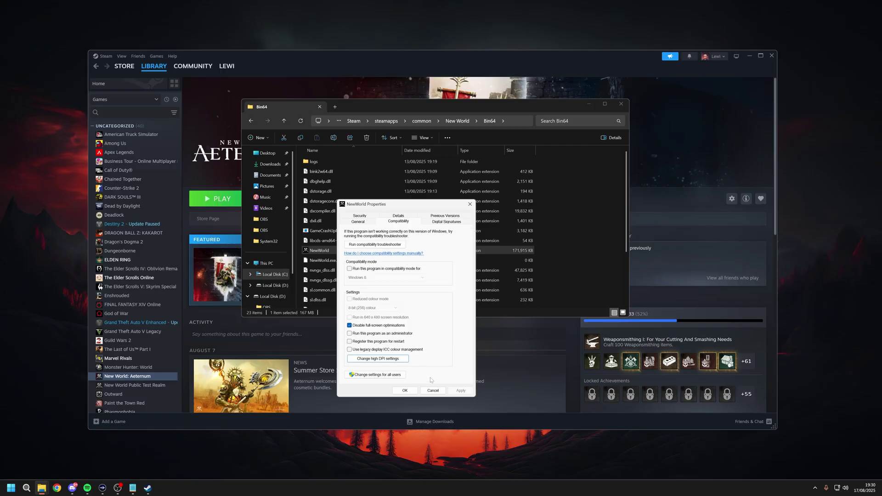
pyautogui.click(407, 392)
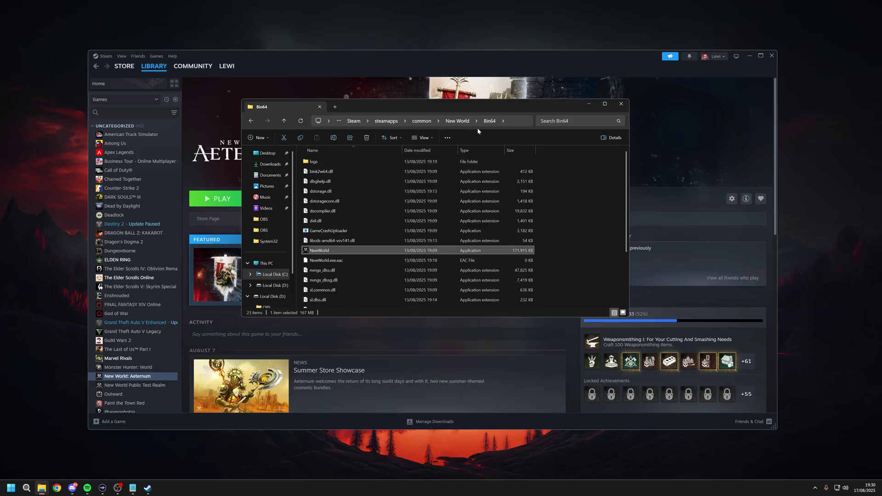
# Check in the NewWorldLauncher application's compatibility properties that full-screen optimisations are disabled and high DPI scaling is performed by Application, and close the windows.
pyautogui.click(457, 121)
pyautogui.click(335, 241)
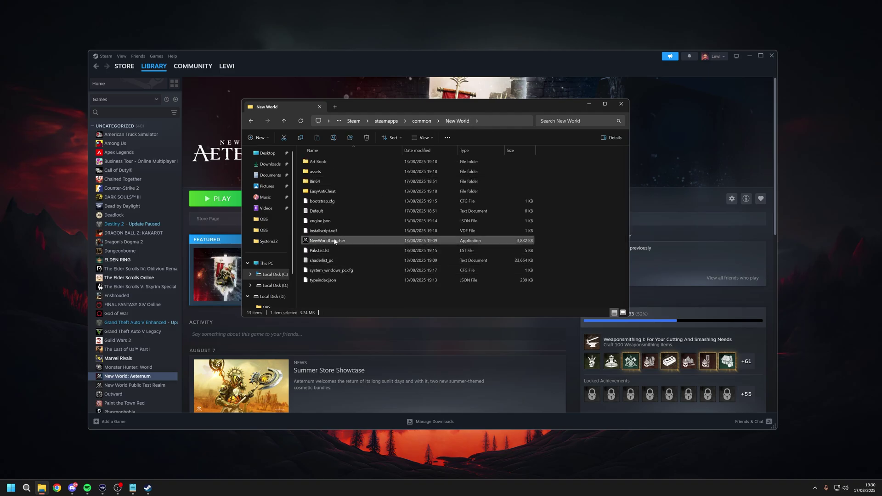
pyautogui.rightClick(335, 241)
pyautogui.click(388, 388)
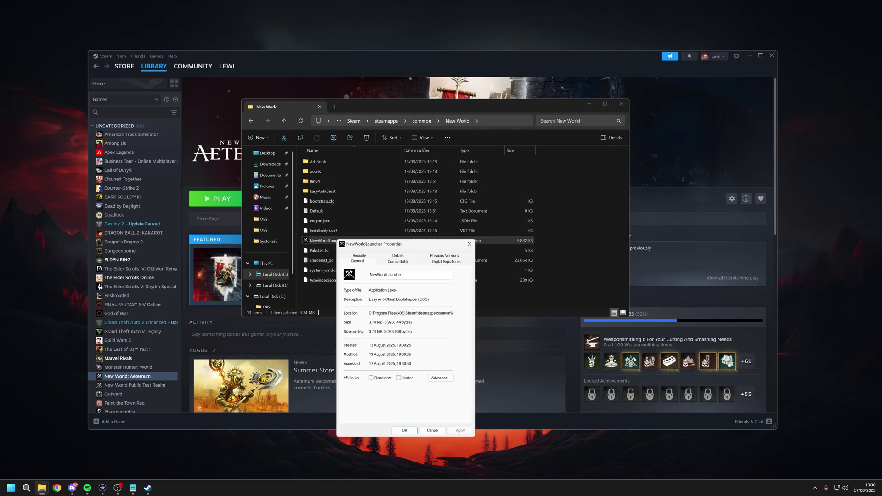
pyautogui.click(398, 262)
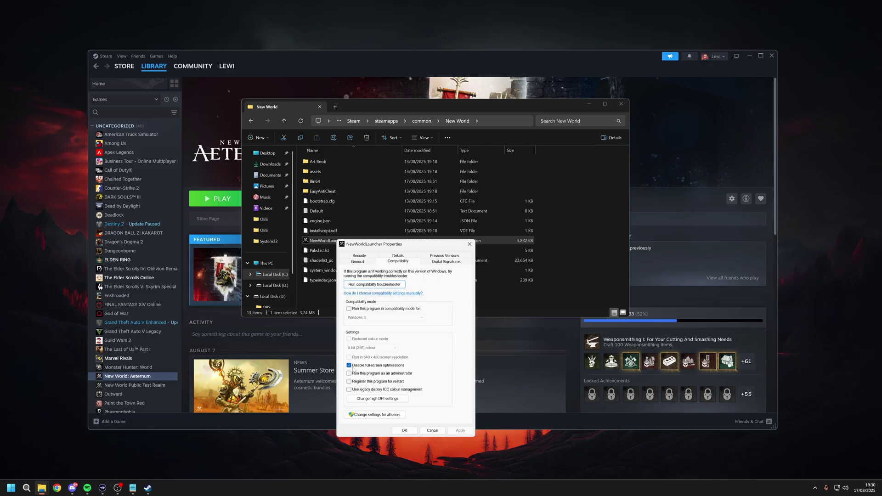
pyautogui.click(377, 398)
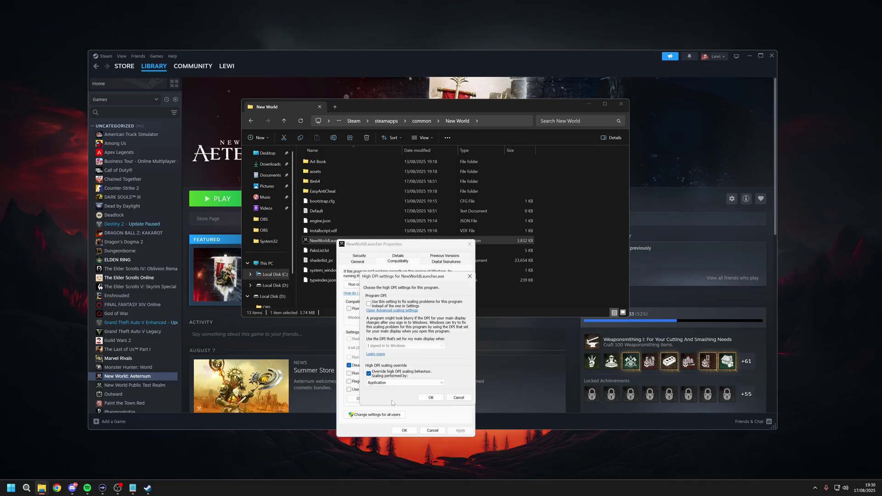
pyautogui.click(369, 373)
pyautogui.click(432, 397)
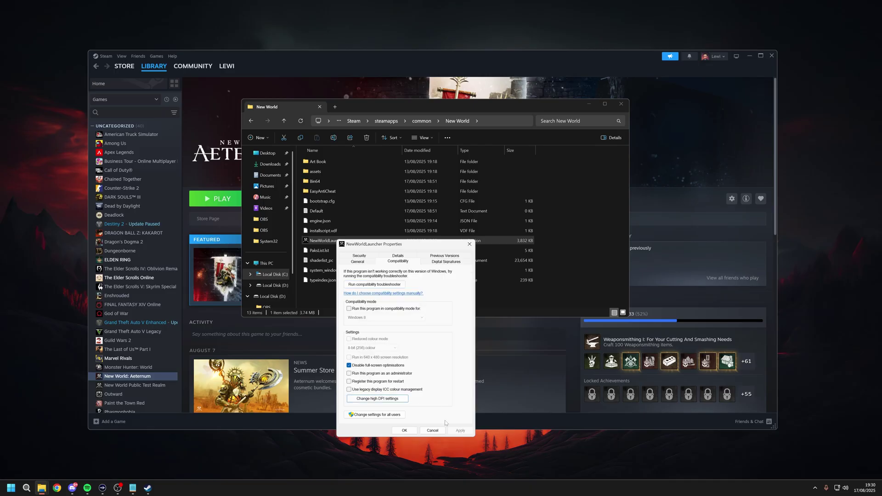
pyautogui.click(405, 431)
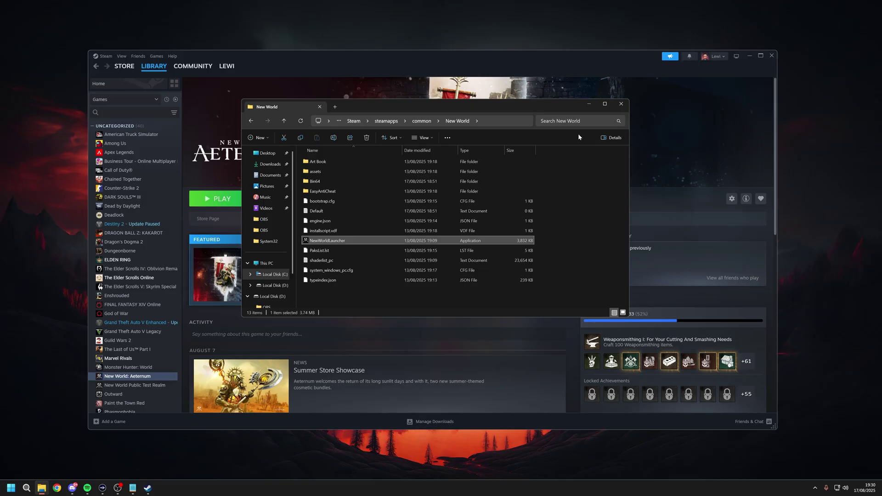
pyautogui.click(620, 105)
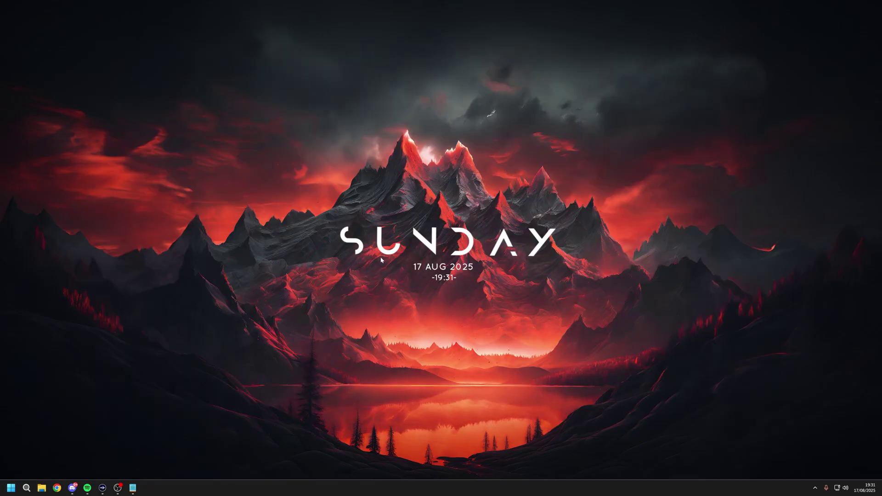
# Run sysdm.cpl and review the custom visual effects in the advanced performance settings, accepting the current selection.
pyautogui.press('super+r')
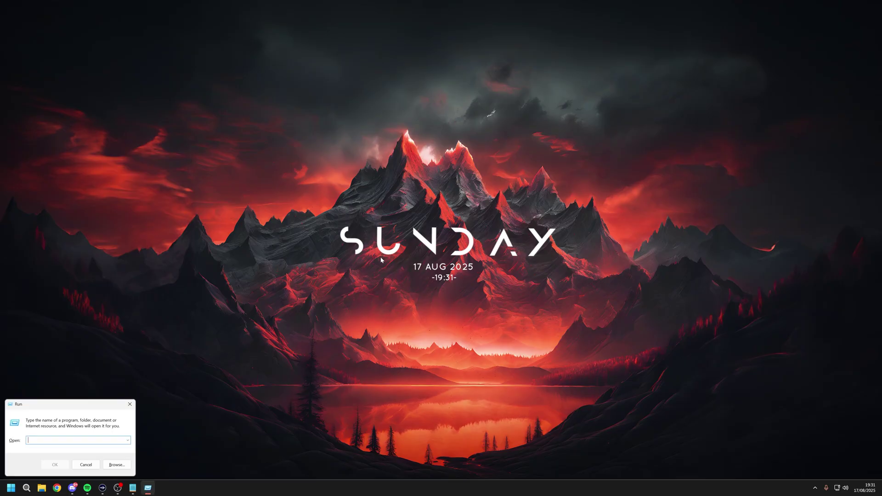
pyautogui.moveTo(80, 403); pyautogui.dragTo(235, 236)
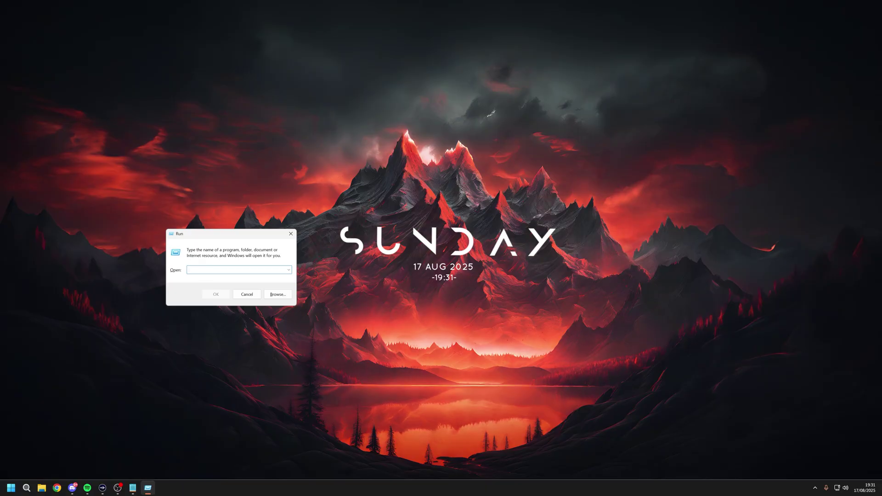
pyautogui.write('sysdm.cpl')
pyautogui.press('Return')
pyautogui.moveTo(105, 50); pyautogui.dragTo(197, 57)
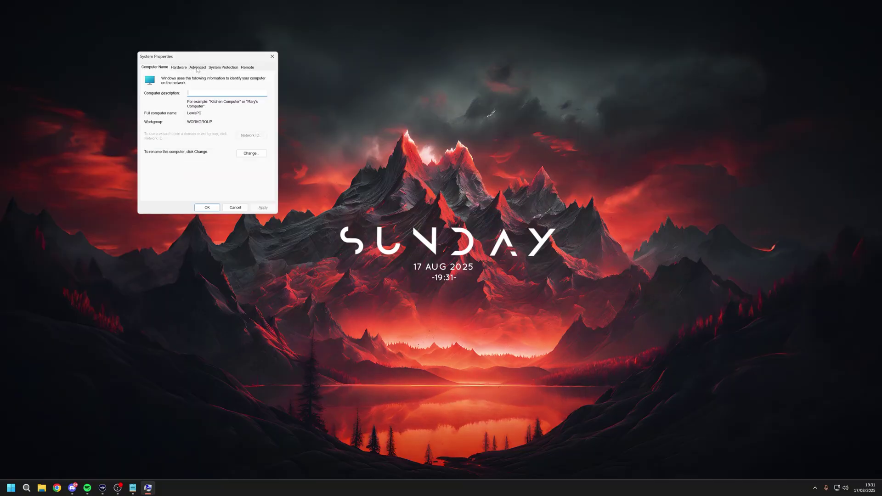
pyautogui.click(197, 68)
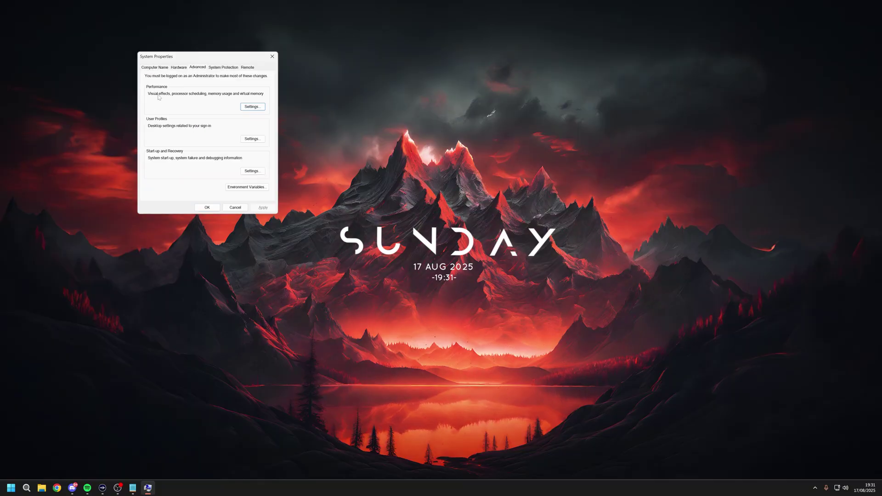
pyautogui.click(252, 108)
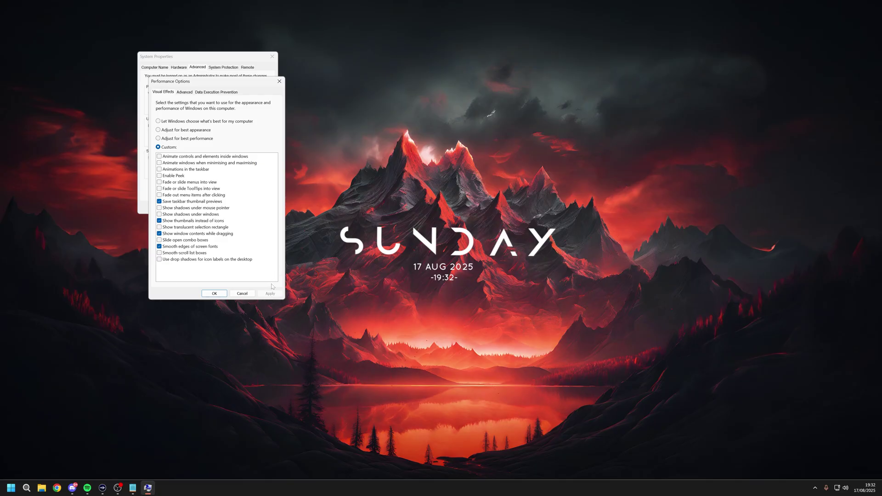
pyautogui.click(214, 293)
# Open the virtual memory settings from the advanced performance options.
pyautogui.click(250, 105)
pyautogui.moveTo(170, 86); pyautogui.dragTo(321, 70)
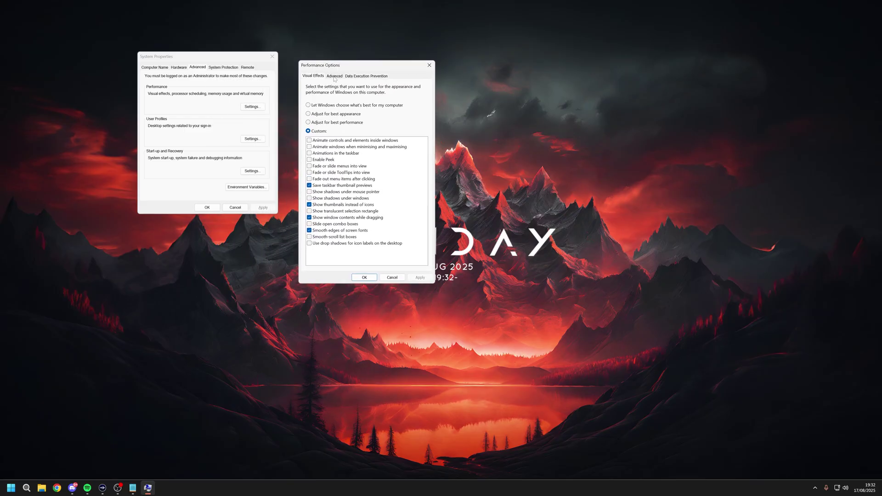
pyautogui.click(336, 77)
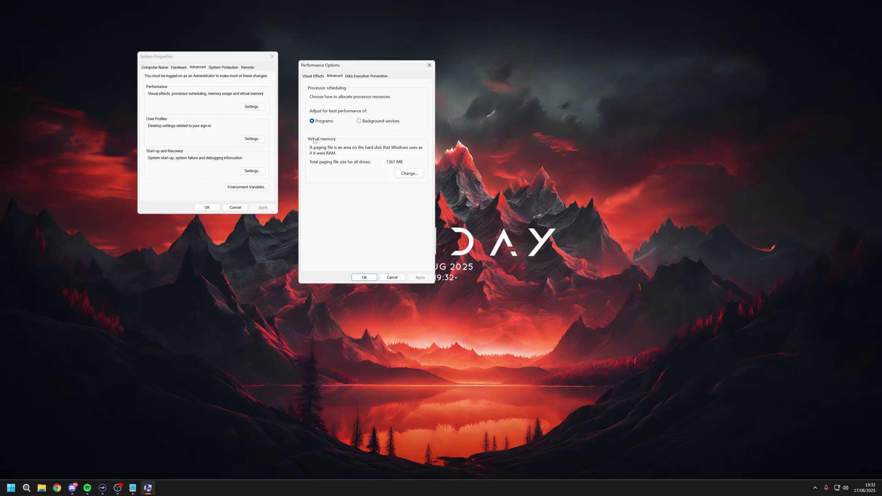
pyautogui.click(407, 174)
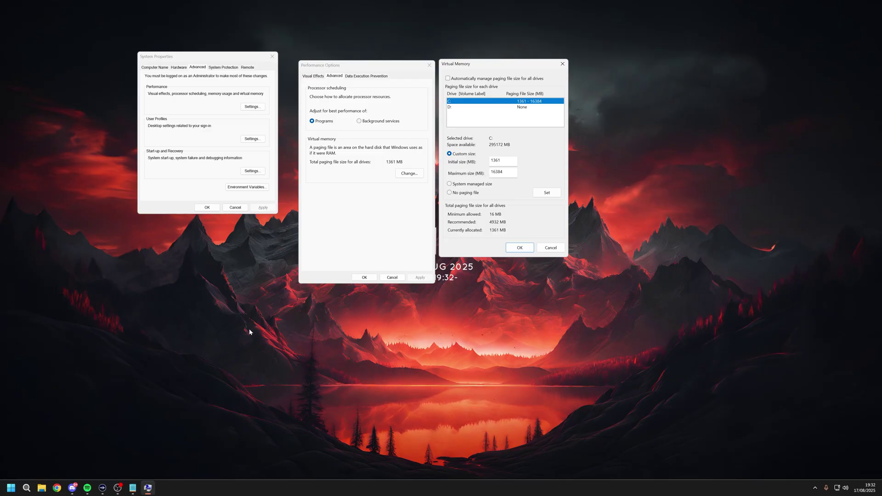
# Look up the installed physical memory (RAM) in System Information and close it.
pyautogui.press('super')
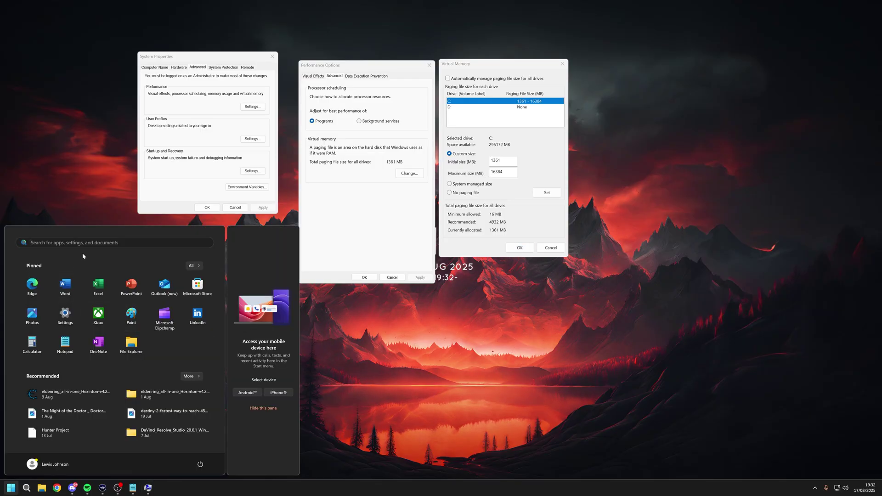
pyautogui.write('system information')
pyautogui.press('Return')
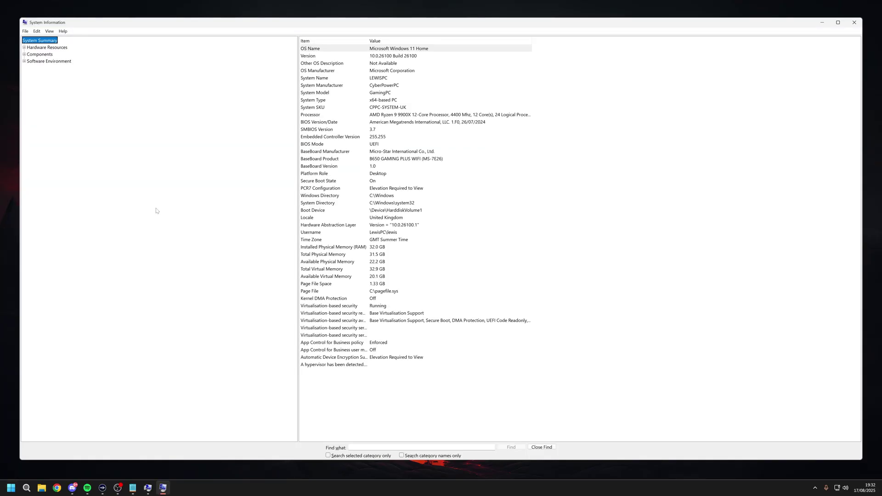
pyautogui.moveTo(407, 21); pyautogui.dragTo(424, 48)
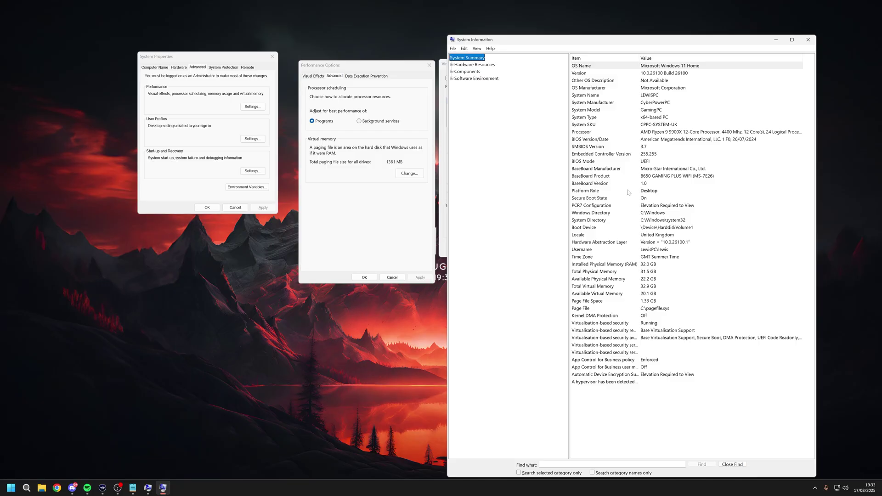
pyautogui.click(599, 265)
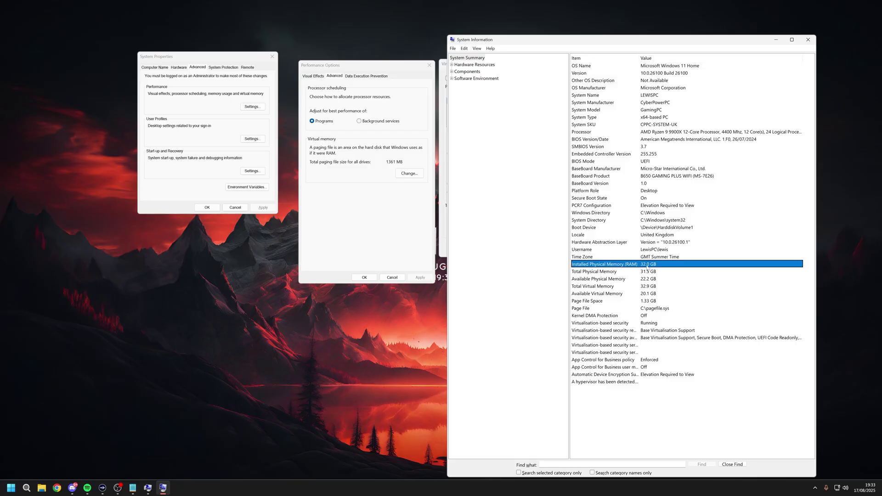
pyautogui.click(811, 40)
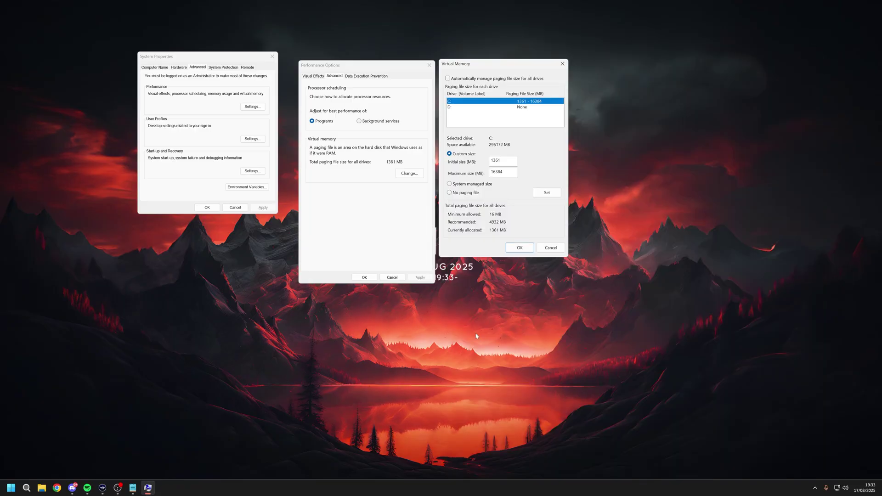
# Switch to Calculator, multiply 32 by 1024 and divide the result by 2.
pyautogui.press('super')
pyautogui.write('calc')
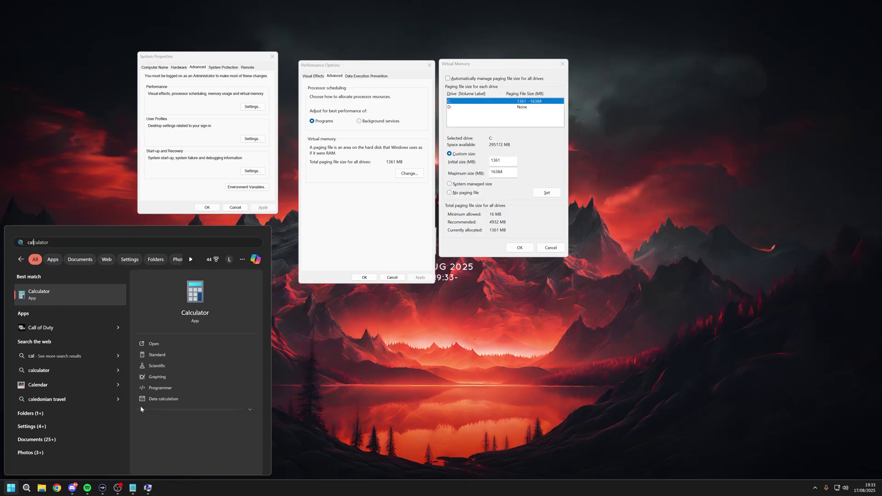
pyautogui.press('Return')
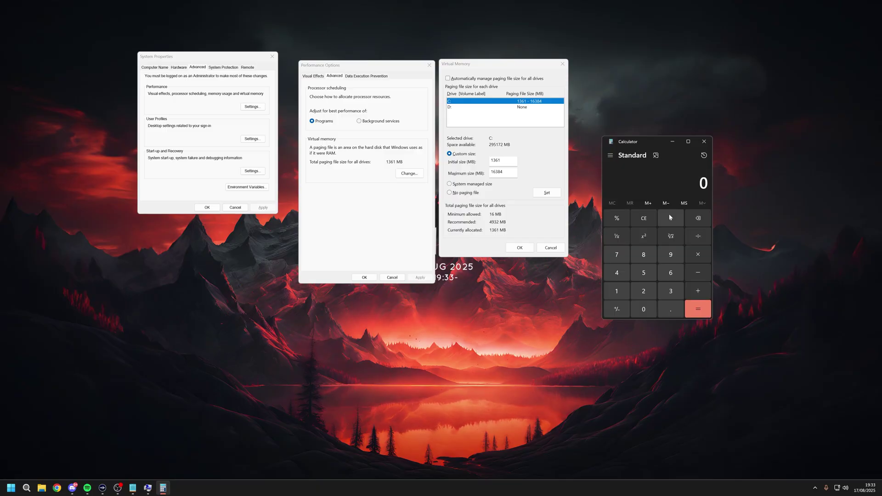
pyautogui.write('32 × 1024 =')
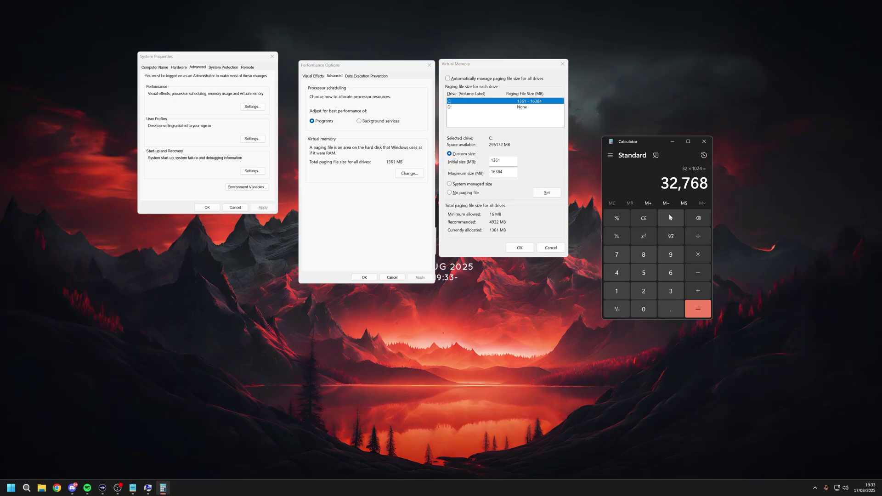
pyautogui.press('/')
pyautogui.press('2')
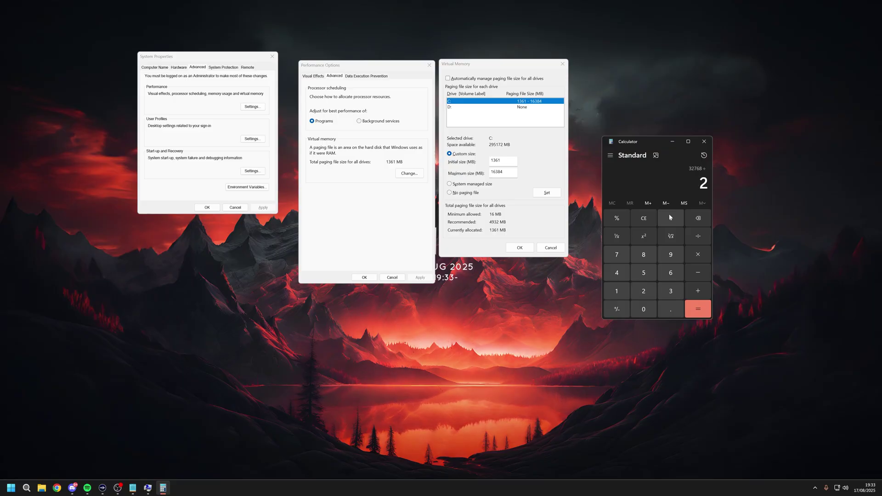
pyautogui.press('Return')
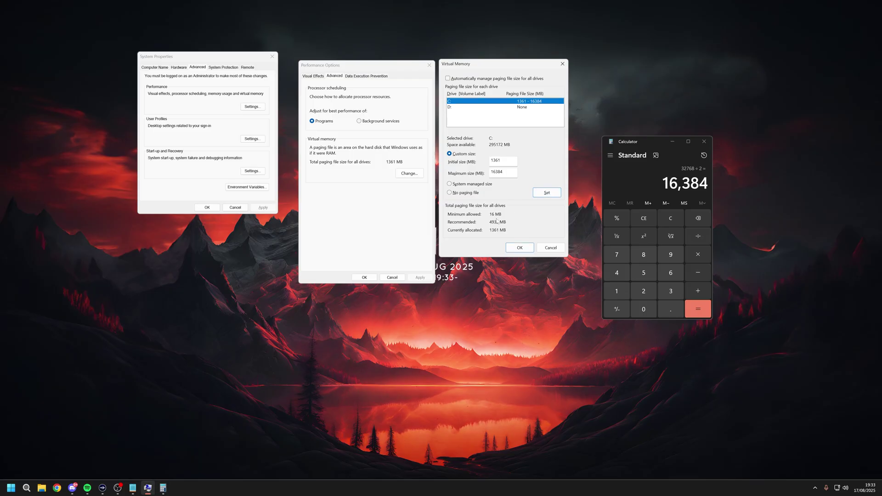
# Confirm drive C's custom paging file size of 1361 MB initial and 16384 MB maximum, and close Calculator and the system dialogs.
pyautogui.click(520, 247)
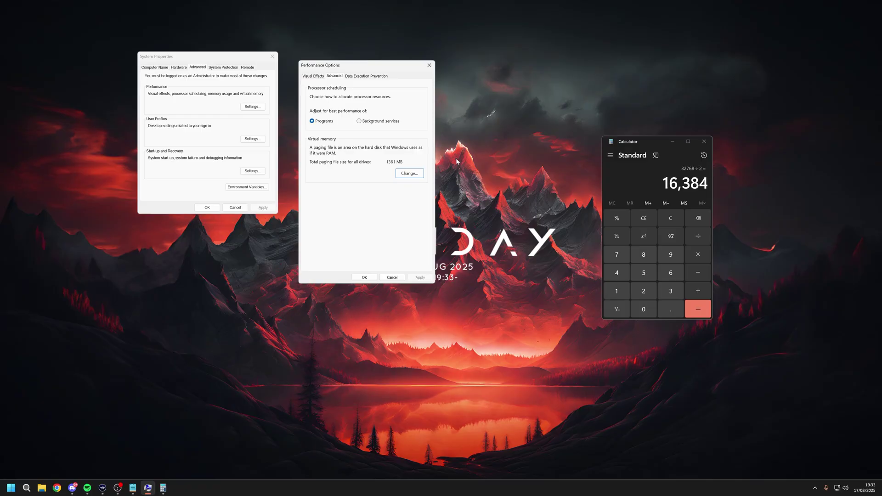
pyautogui.click(703, 141)
pyautogui.press('Escape')
pyautogui.press('Escape')
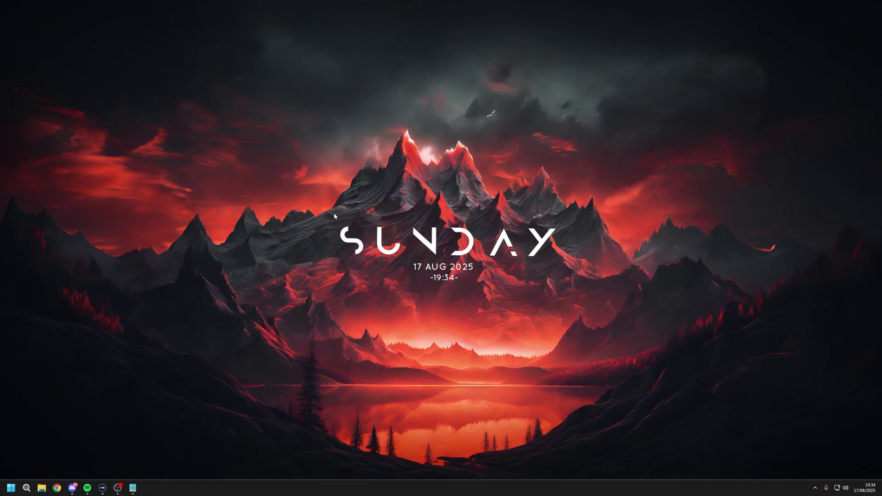
# Run msconfig and enable the Number of processors option in the advanced boot options.
pyautogui.press('super+r')
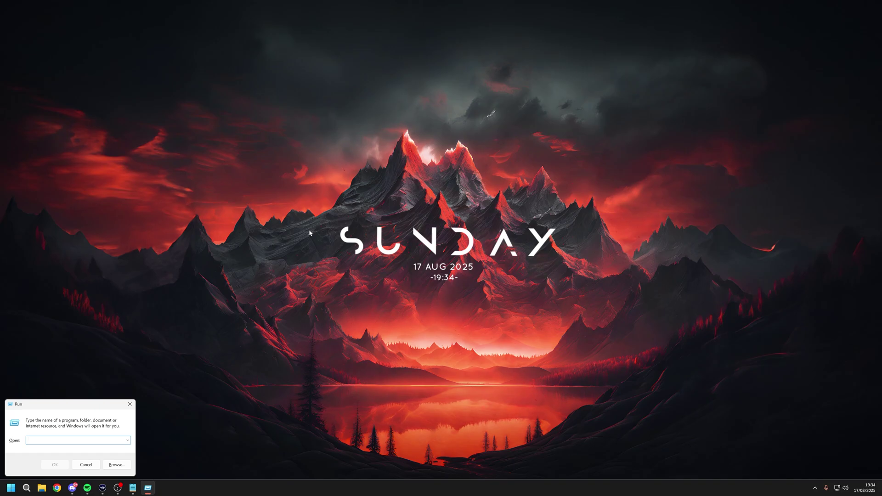
pyautogui.write('msconfig')
pyautogui.press('Return')
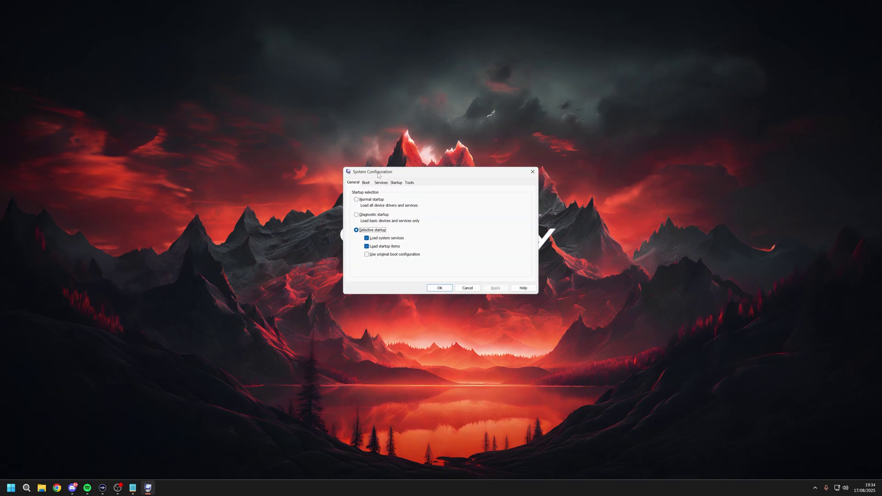
pyautogui.click(368, 184)
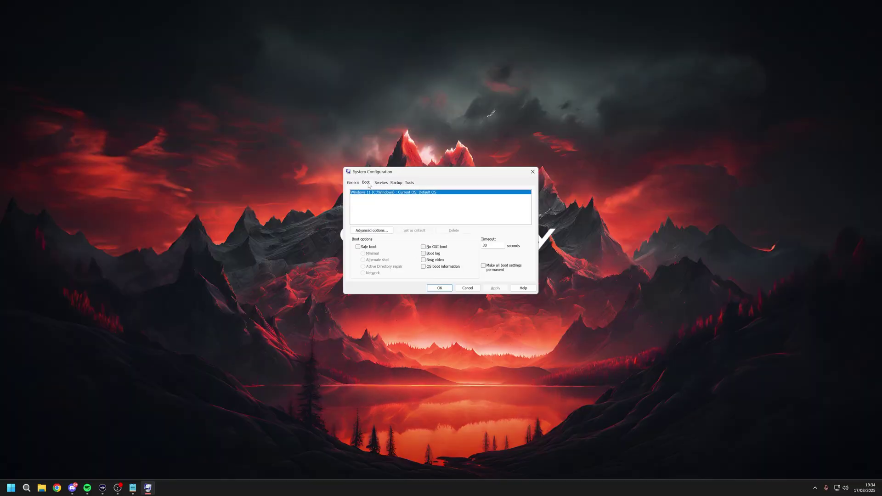
pyautogui.click(370, 230)
pyautogui.click(382, 184)
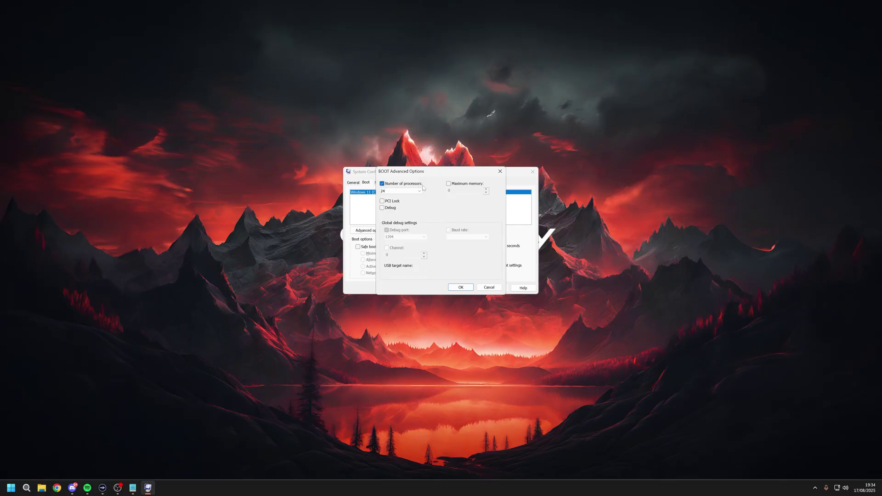
# Set the number of boot processors to 24, confirm the system configuration and exit without restarting.
pyautogui.click(390, 191)
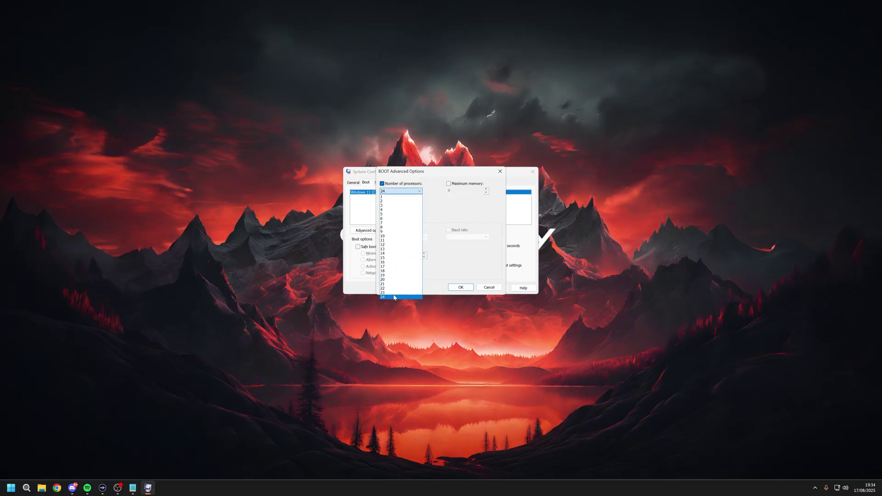
pyautogui.click(388, 192)
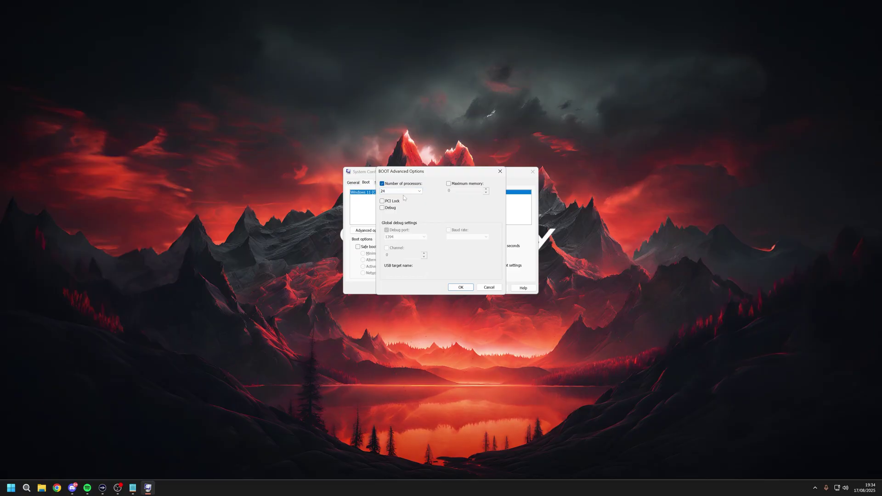
pyautogui.click(460, 288)
pyautogui.click(437, 287)
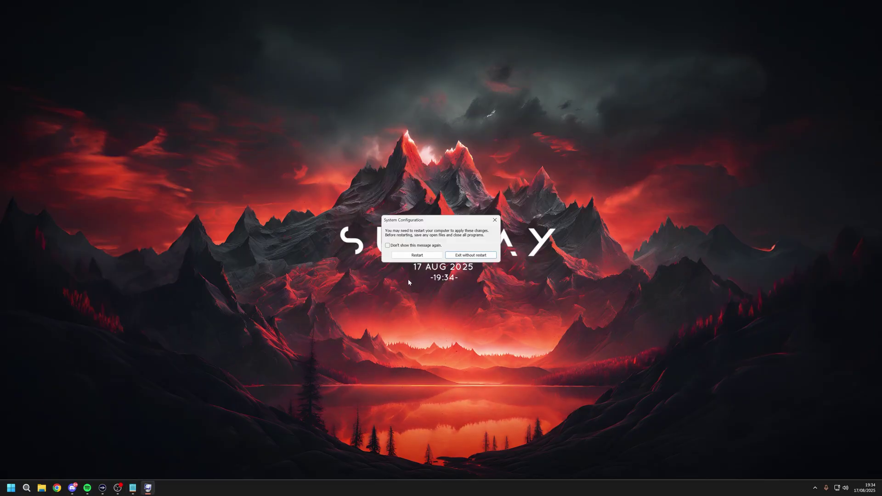
pyautogui.click(475, 256)
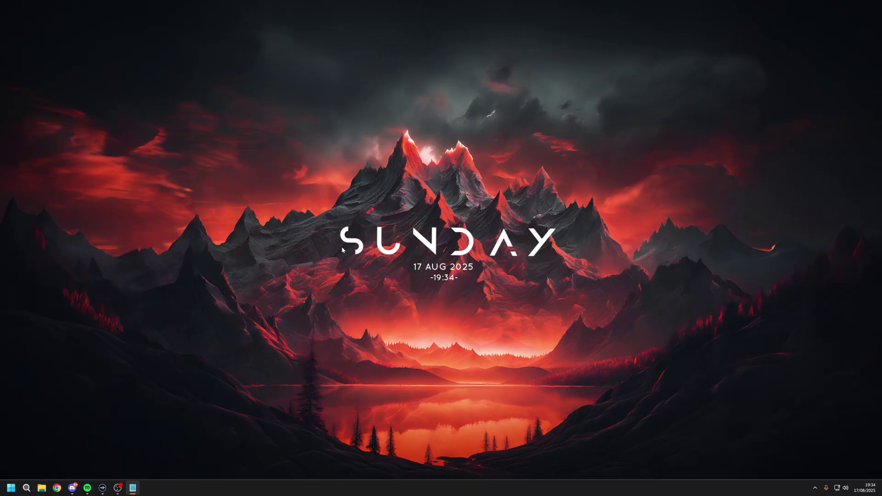
# Launch the NVIDIA App and check its driver page for available updates.
pyautogui.press('super')
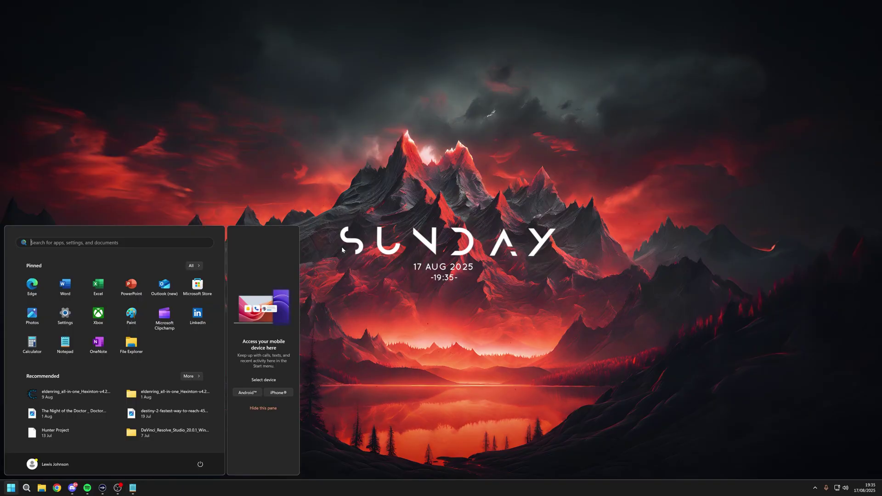
pyautogui.write('nv')
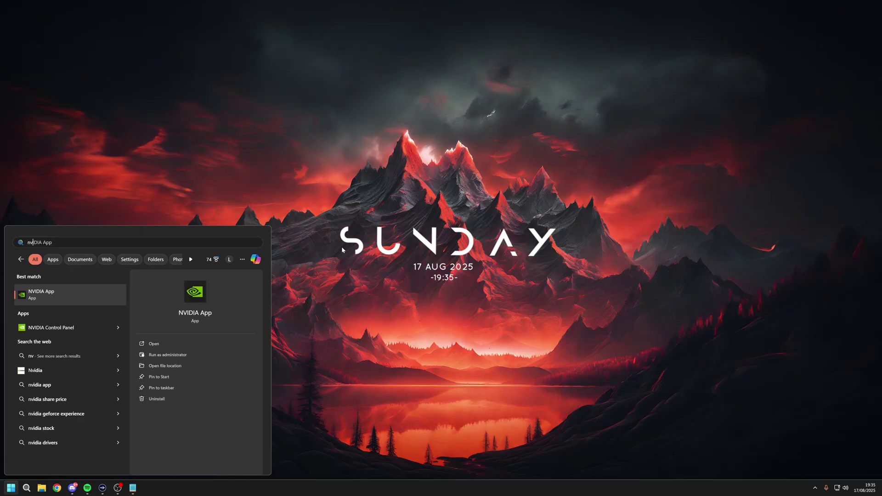
pyautogui.click(79, 296)
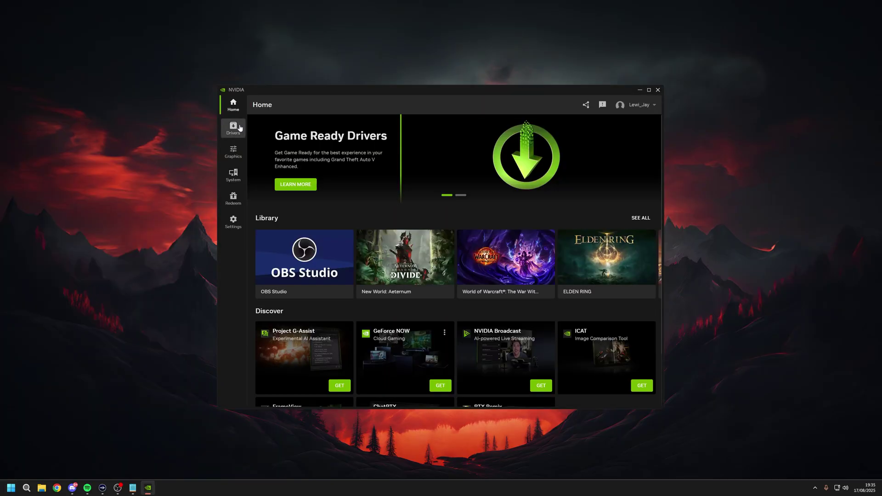
pyautogui.click(233, 127)
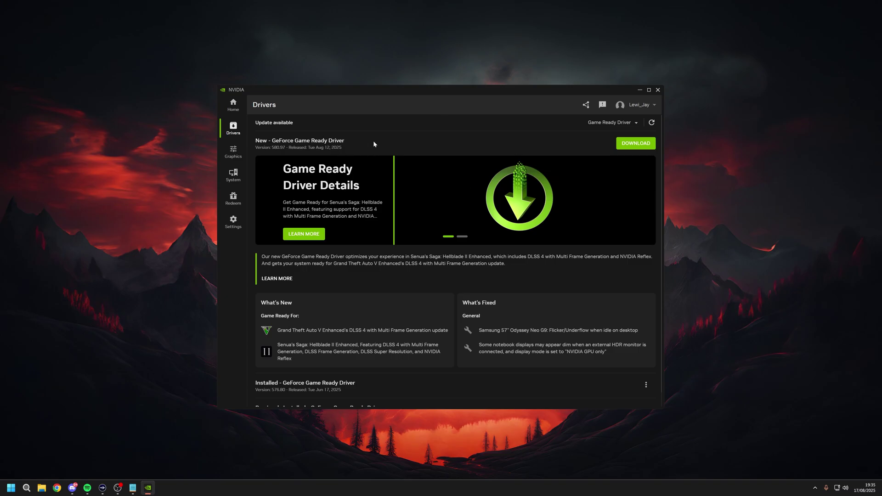
# Look through the NVIDIA App's feature settings, and check the system's GPU performance and automatic tuning options.
pyautogui.click(233, 224)
pyautogui.scroll(-2, 401, 280)
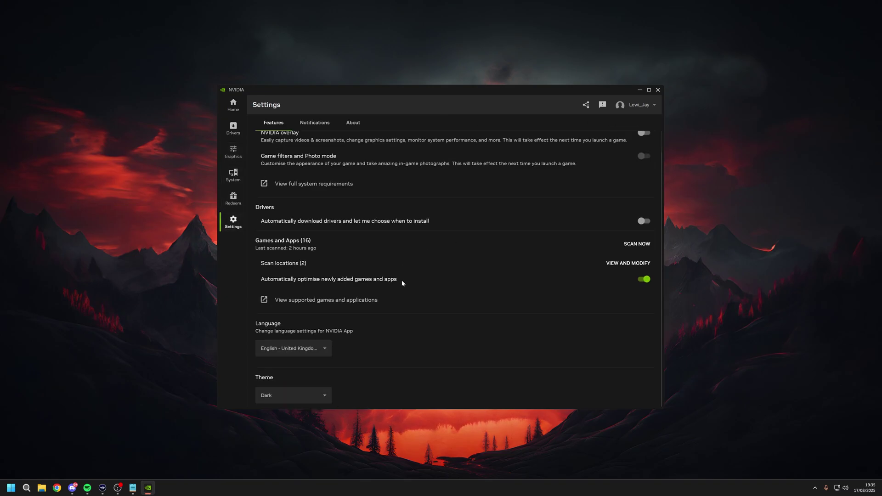
pyautogui.scroll(2, 403, 275)
pyautogui.click(315, 123)
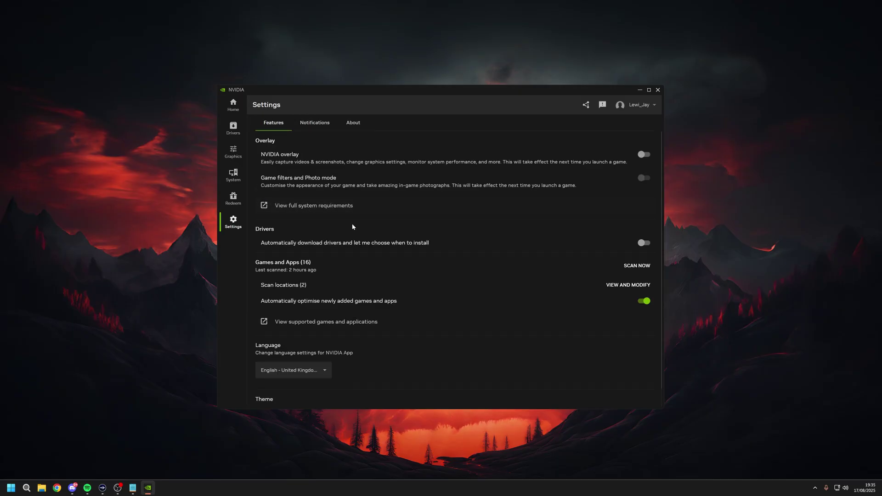
pyautogui.scroll(-1, 352, 224)
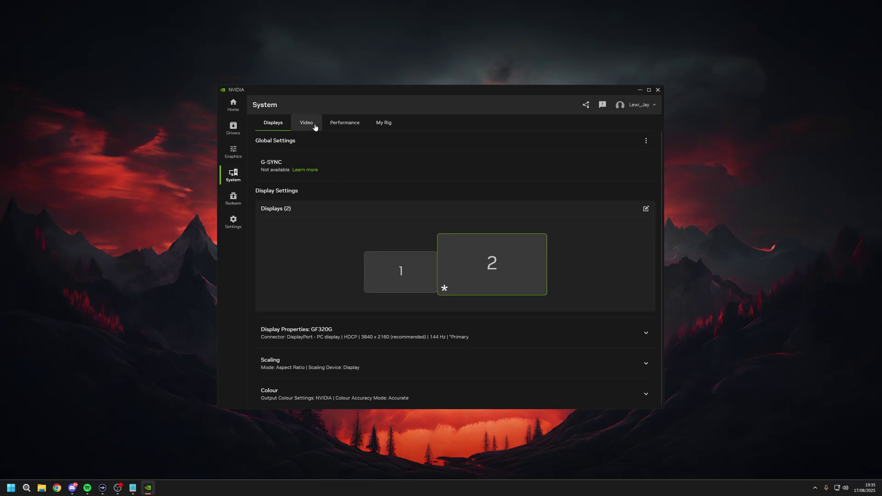
pyautogui.click(345, 122)
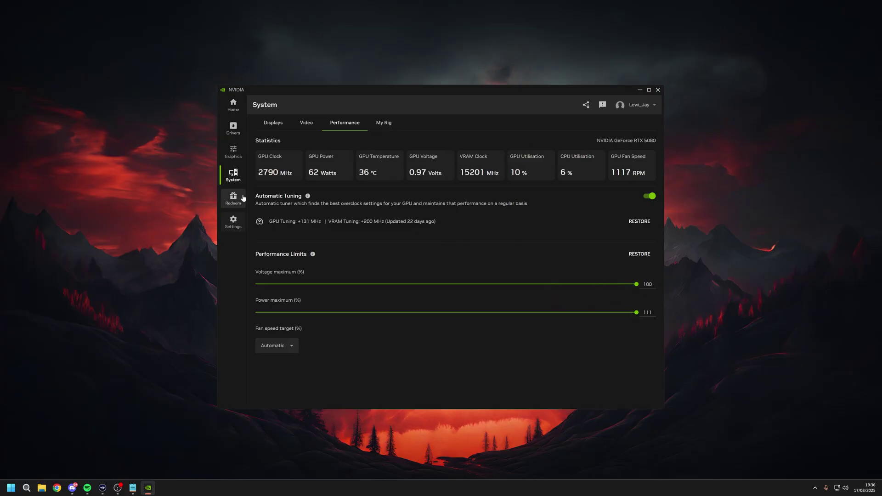
# Enable the NVIDIA overlay from the graphics page, inspect its settings and return to the global graphics settings.
pyautogui.click(233, 152)
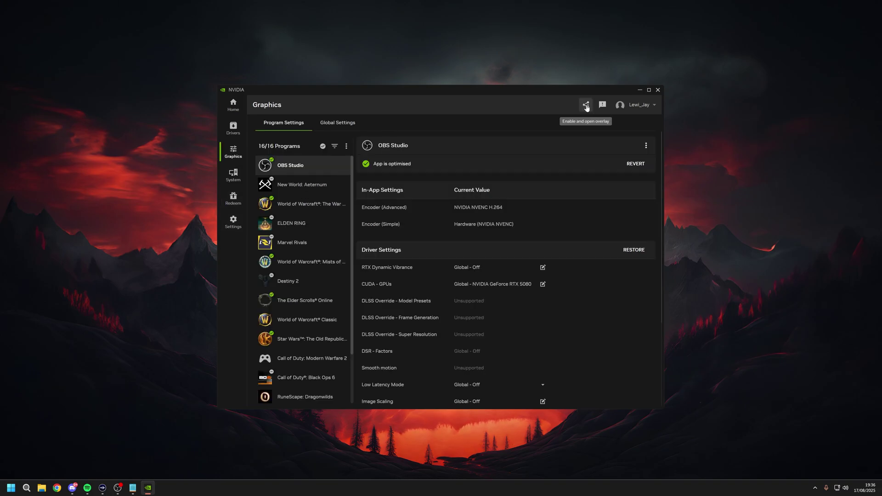
pyautogui.click(586, 106)
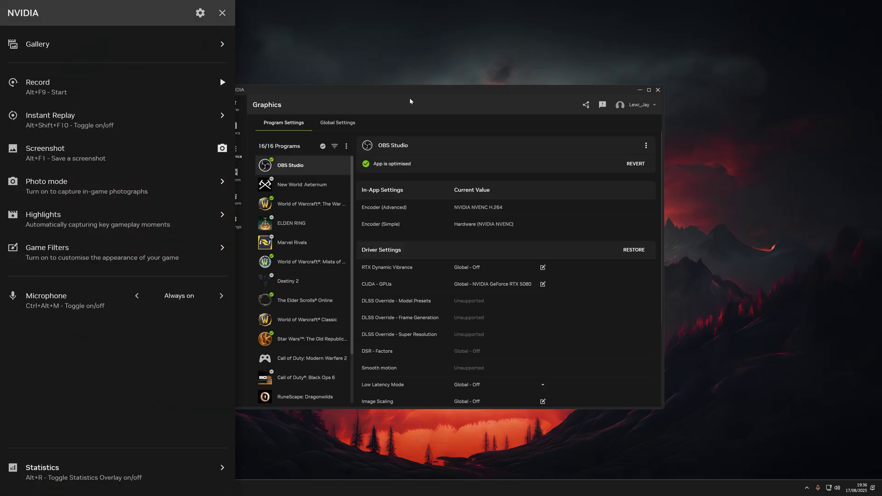
pyautogui.click(223, 14)
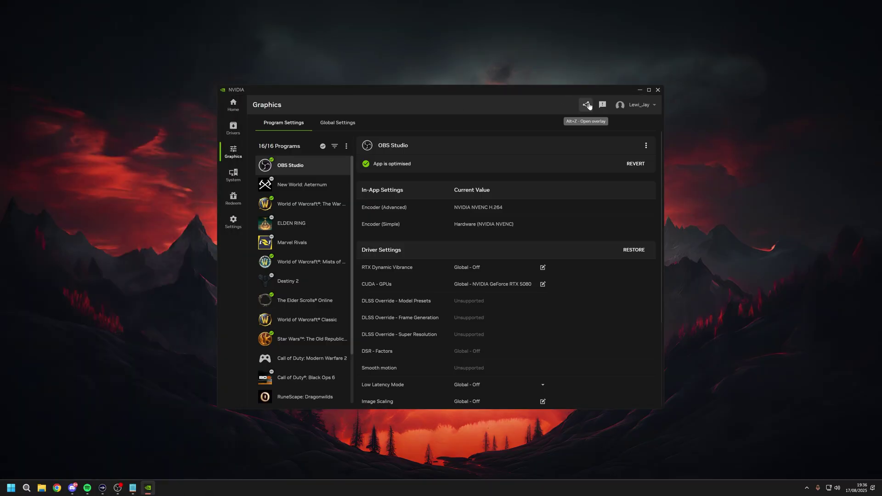
pyautogui.click(586, 105)
pyautogui.click(200, 13)
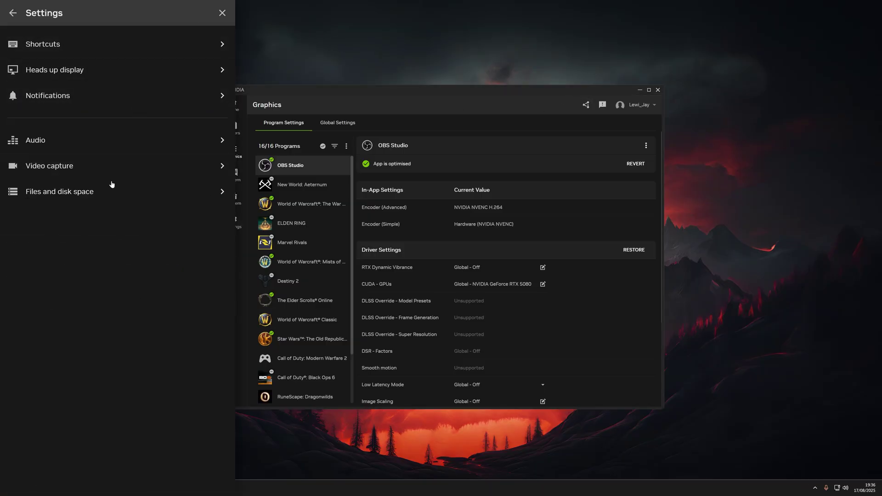
pyautogui.click(329, 104)
pyautogui.click(337, 123)
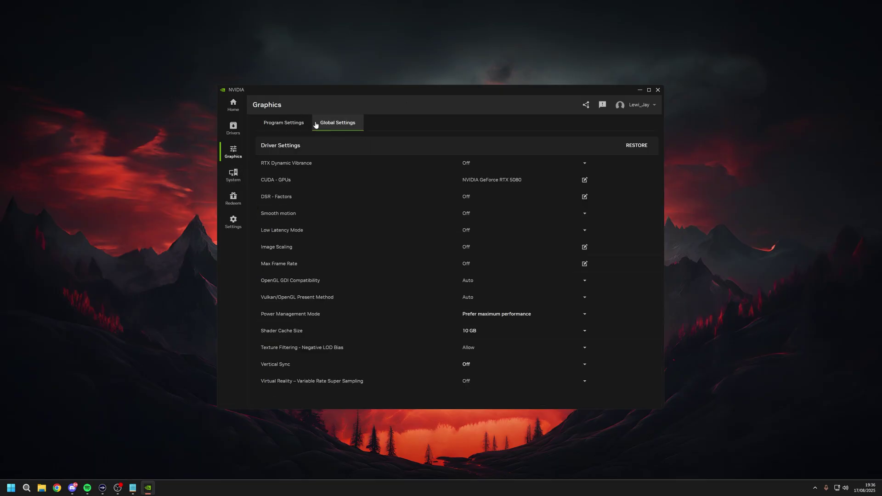
# Turn off the NVIDIA overlay in the NVIDIA App's feature settings.
pyautogui.click(233, 174)
pyautogui.click(233, 221)
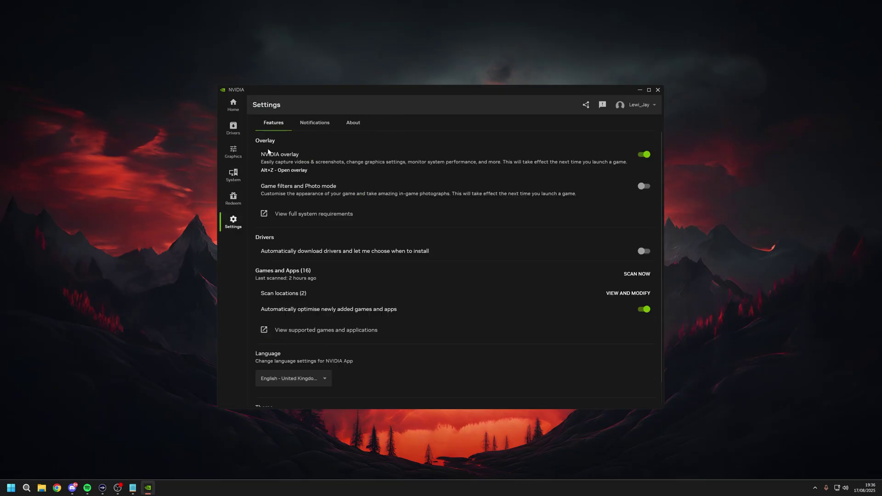
pyautogui.click(644, 154)
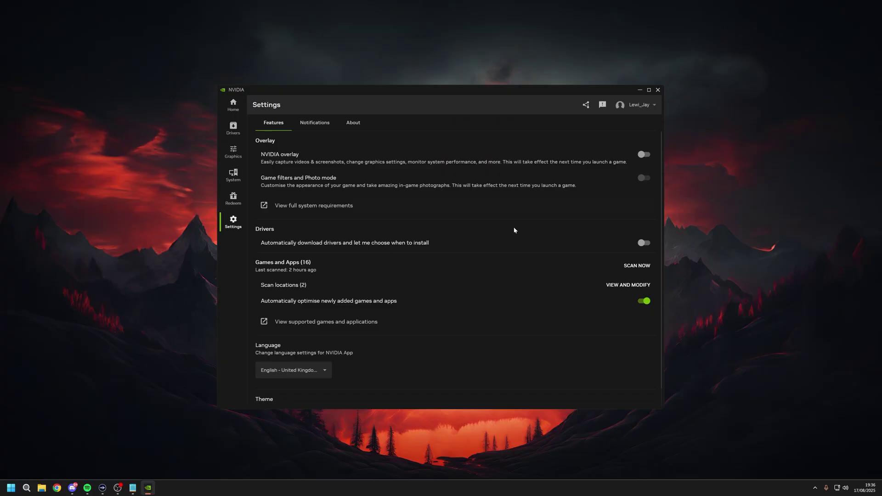
# Open the global driver settings for graphics in the NVIDIA App.
pyautogui.click(232, 174)
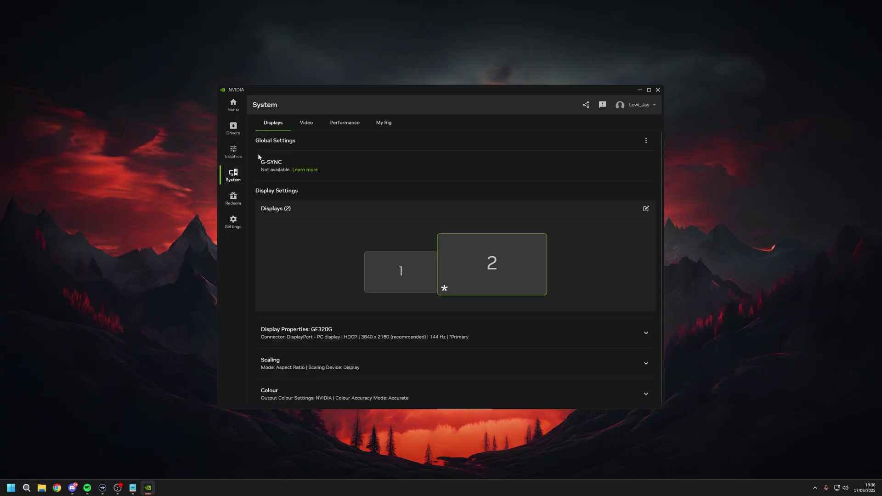
pyautogui.click(232, 152)
pyautogui.click(339, 122)
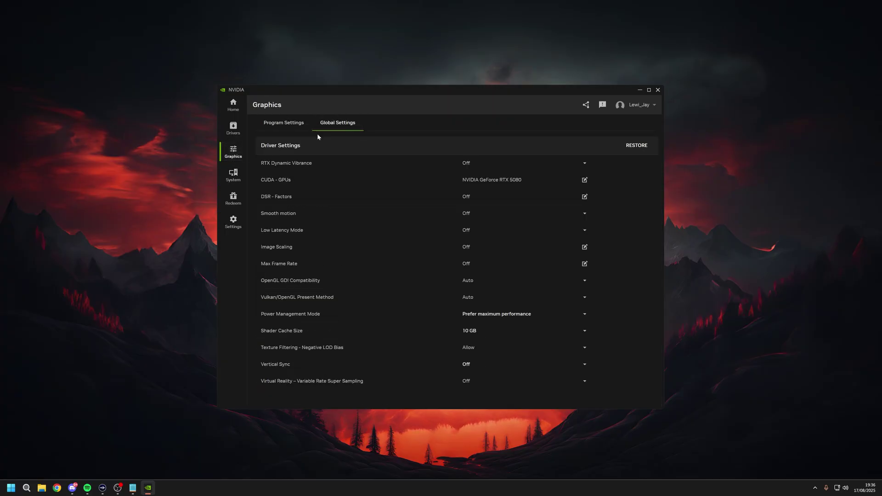
pyautogui.rightClick(695, 177)
pyautogui.click(719, 225)
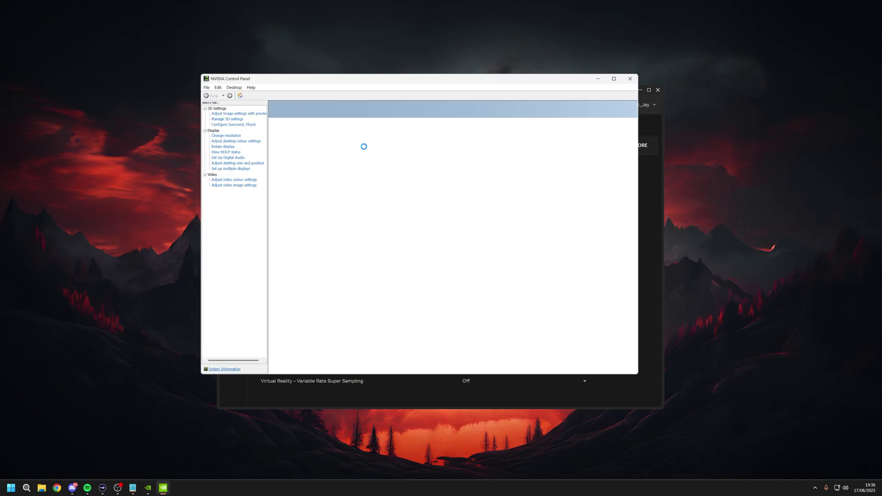
pyautogui.click(630, 78)
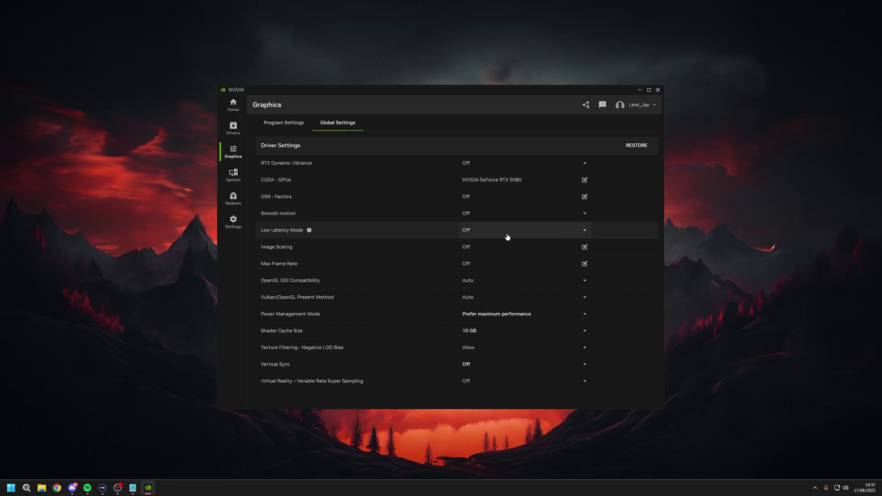
# Set the global Low Latency Mode to On.
pyautogui.click(555, 231)
pyautogui.click(564, 269)
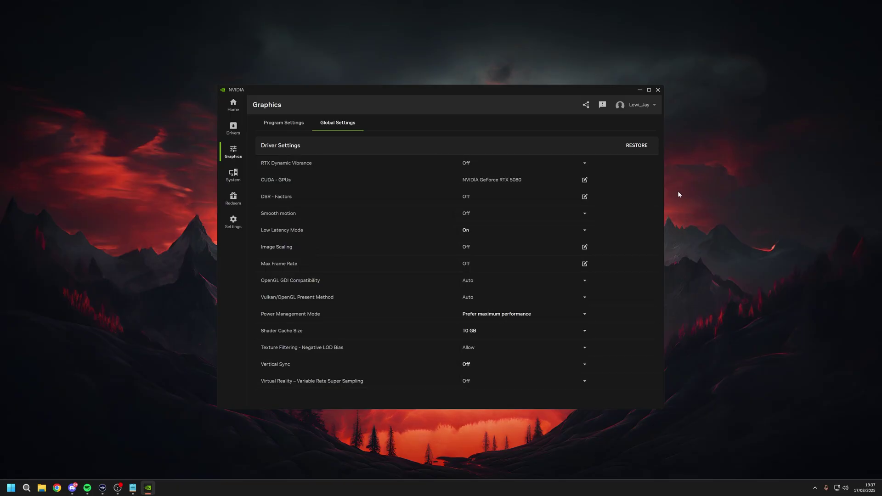
# Open NVIDIA Control Panel from the desktop and arrange it side by side with the NVIDIA App.
pyautogui.rightClick(696, 140)
pyautogui.click(709, 189)
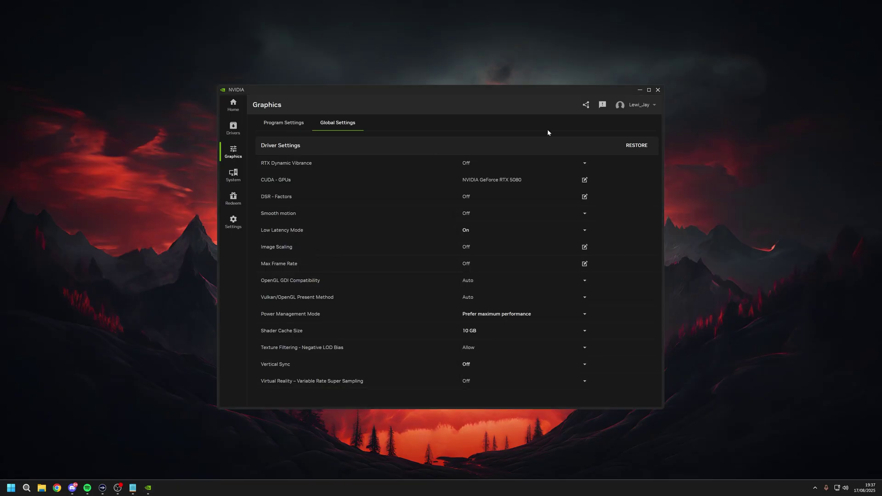
pyautogui.moveTo(364, 91); pyautogui.dragTo(207, 95)
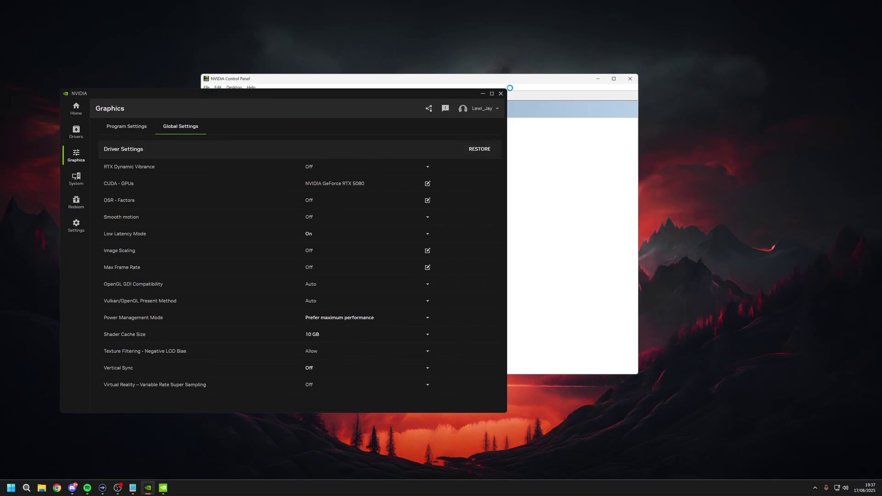
pyautogui.moveTo(282, 96); pyautogui.dragTo(258, 94)
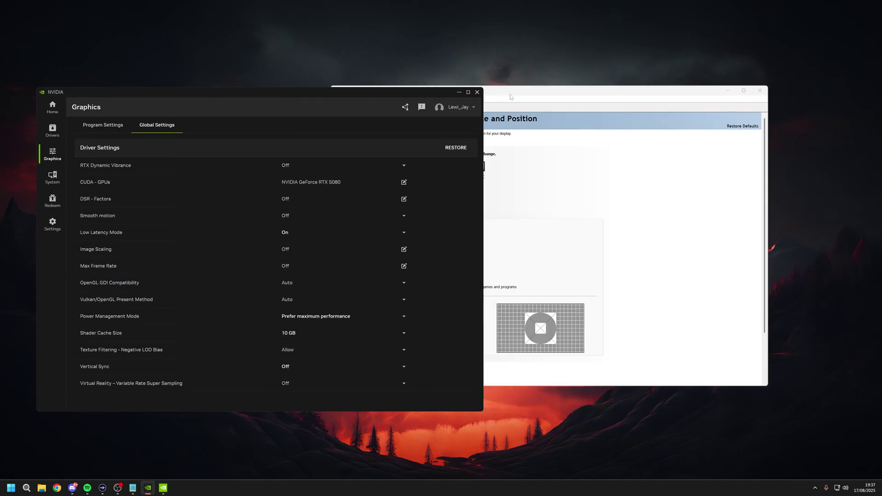
pyautogui.moveTo(513, 93); pyautogui.dragTo(584, 93)
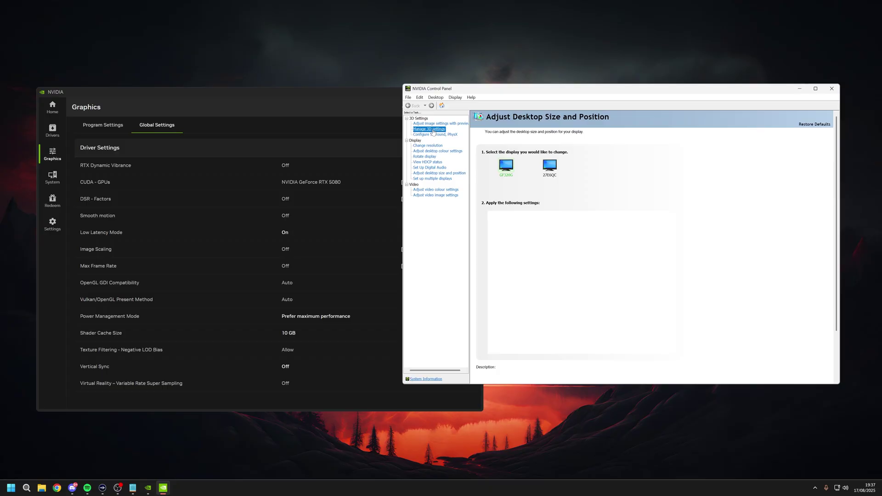
# Check the advanced 3D image settings option on the preview page, and review the global list under Manage 3D Settings.
pyautogui.click(449, 124)
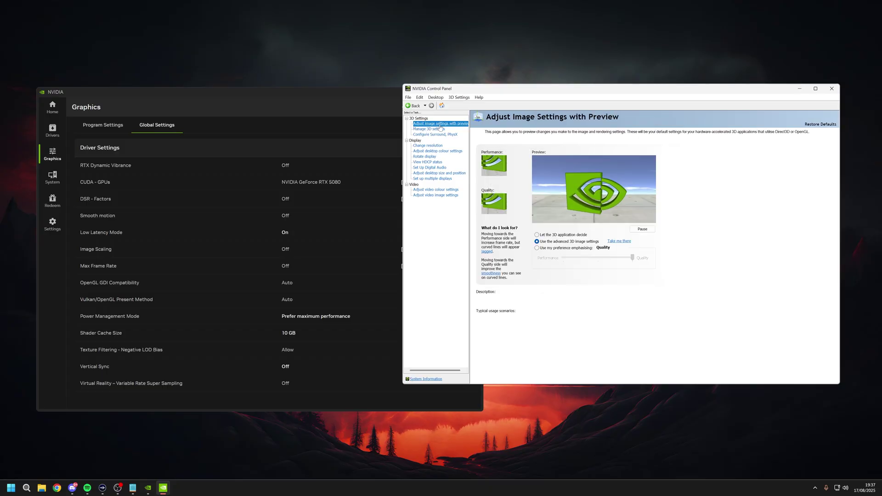
pyautogui.moveTo(579, 244)
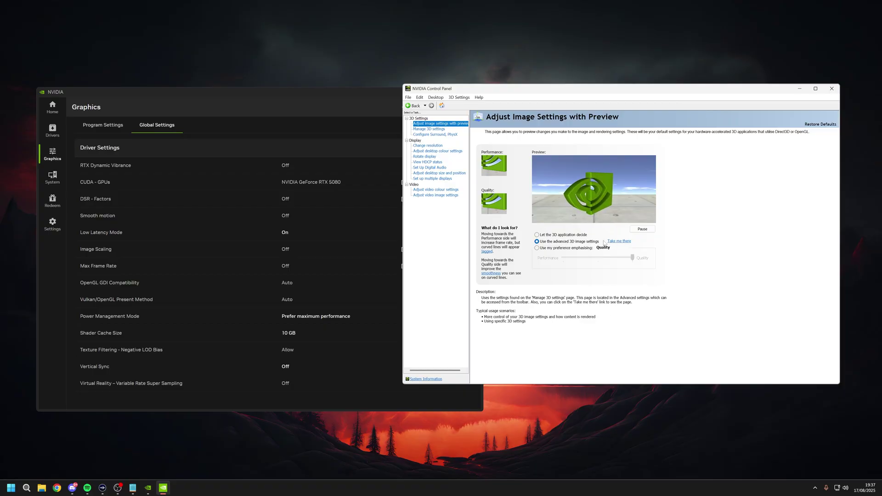
pyautogui.click(442, 130)
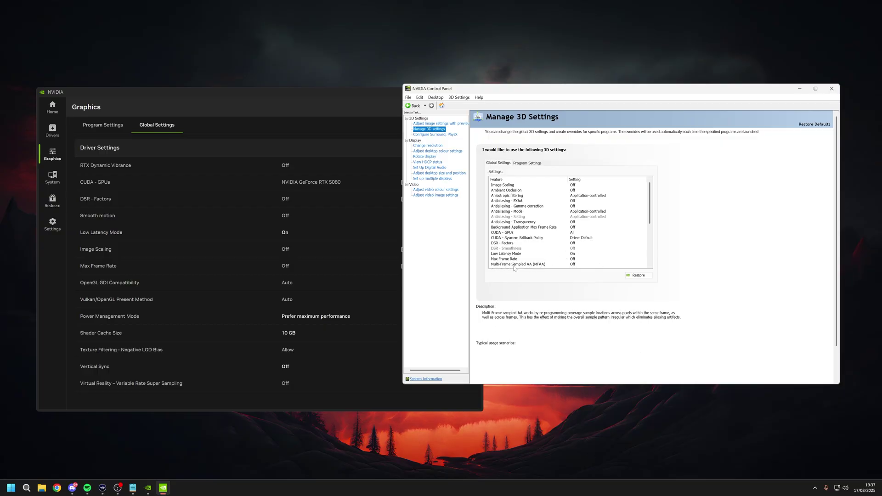
pyautogui.scroll(-5, 587, 266)
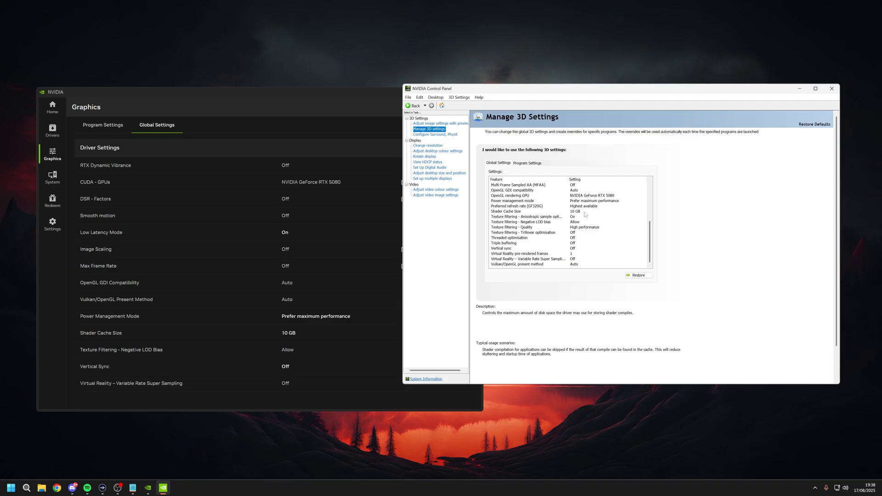
# Choose 10 GB as the global Shader Cache Size, and close NVIDIA Control Panel and the NVIDIA App.
pyautogui.click(596, 213)
pyautogui.click(596, 213)
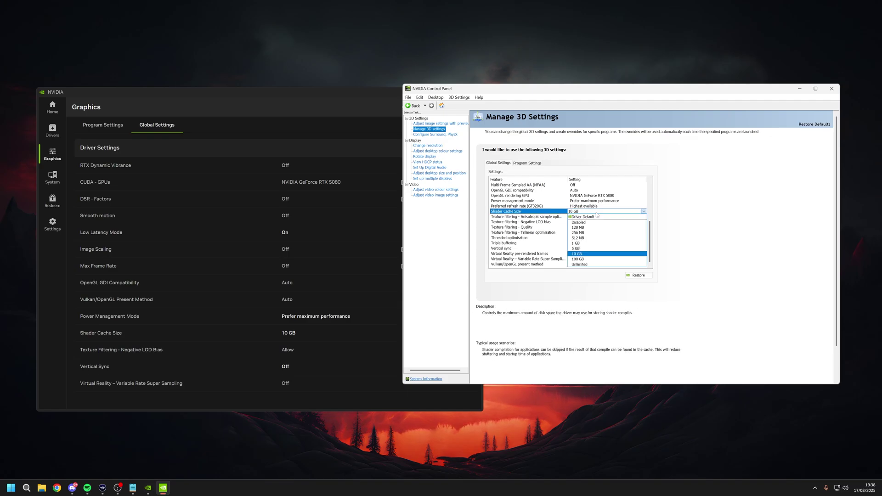
pyautogui.click(582, 255)
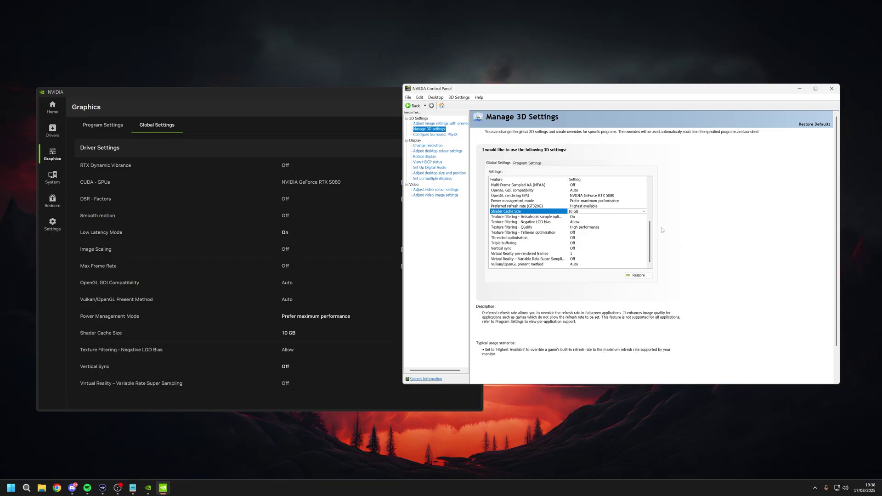
pyautogui.click(832, 88)
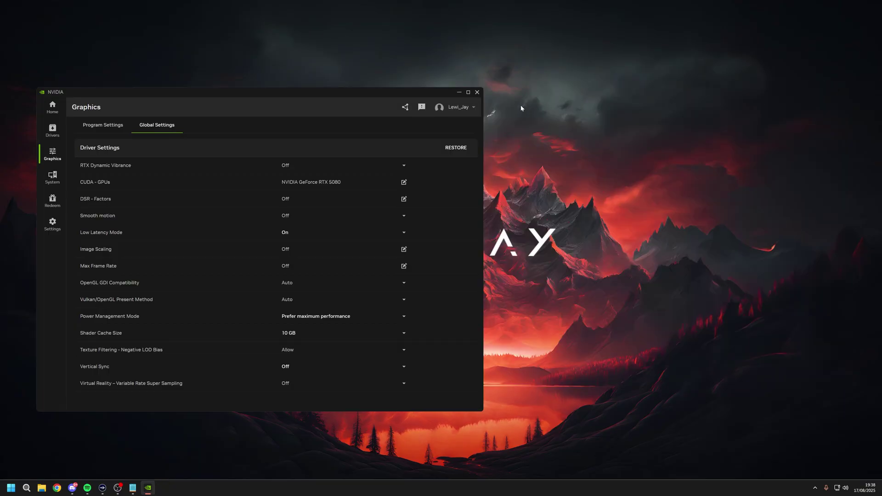
pyautogui.click(477, 93)
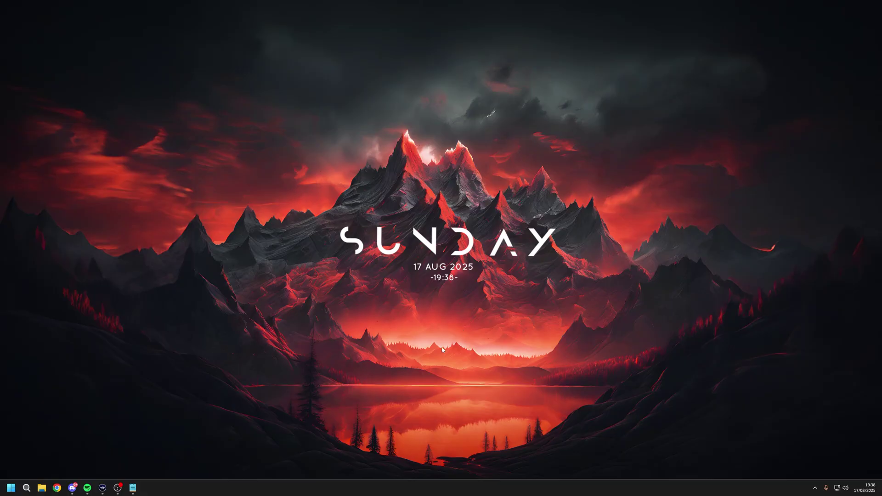
# Switch to New World: Aeternum, open its in-game settings and go through the Game options down to Preferences.
pyautogui.click(815, 488)
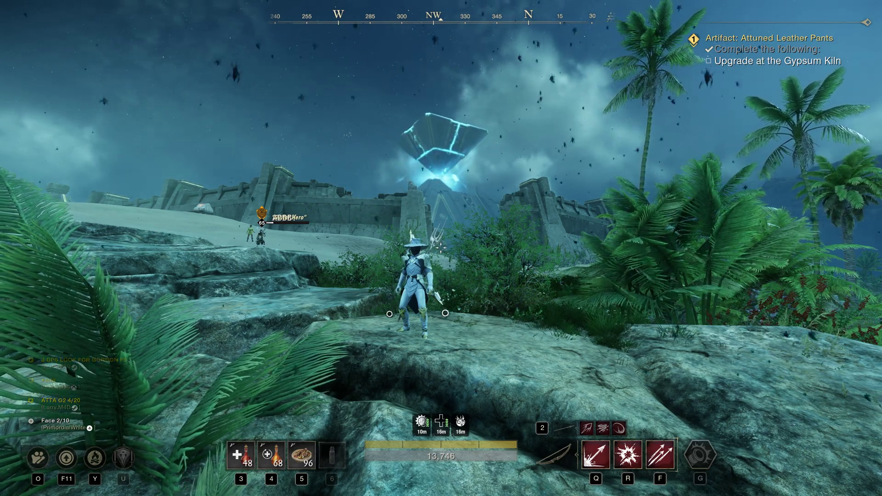
pyautogui.press('Escape')
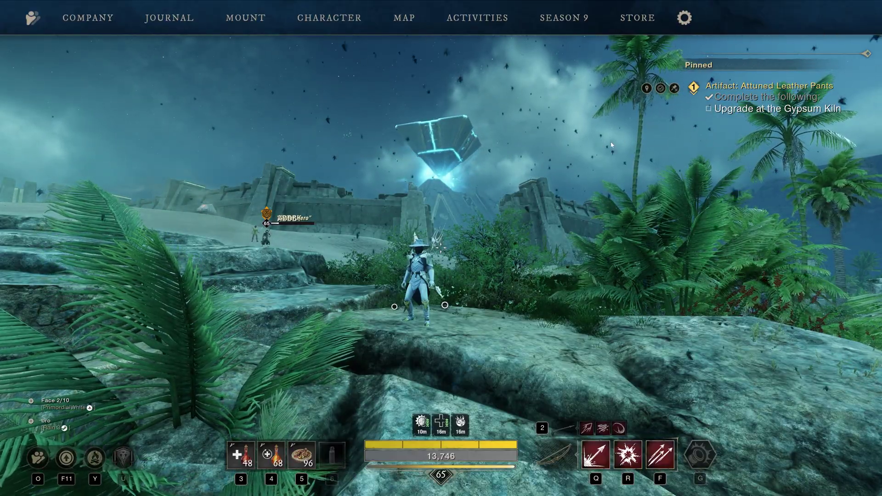
pyautogui.click(685, 19)
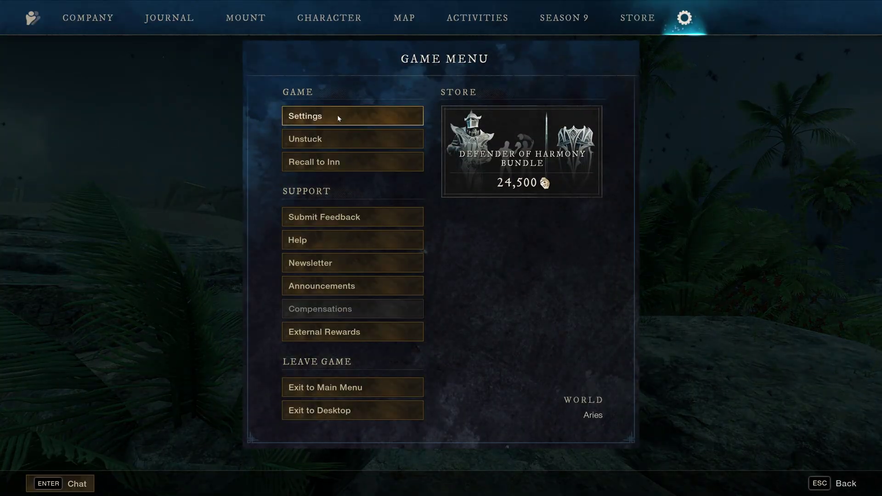
pyautogui.click(337, 117)
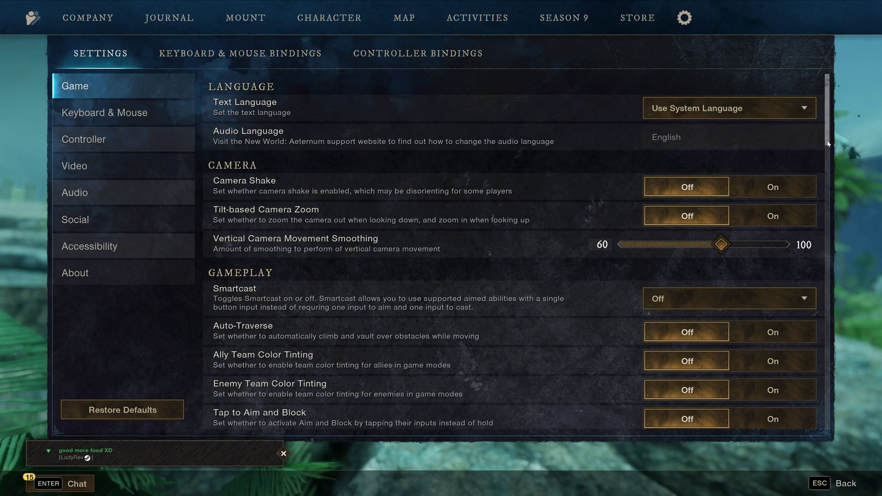
pyautogui.scroll(-3, 787, 217)
pyautogui.moveTo(828, 170); pyautogui.dragTo(842, 426)
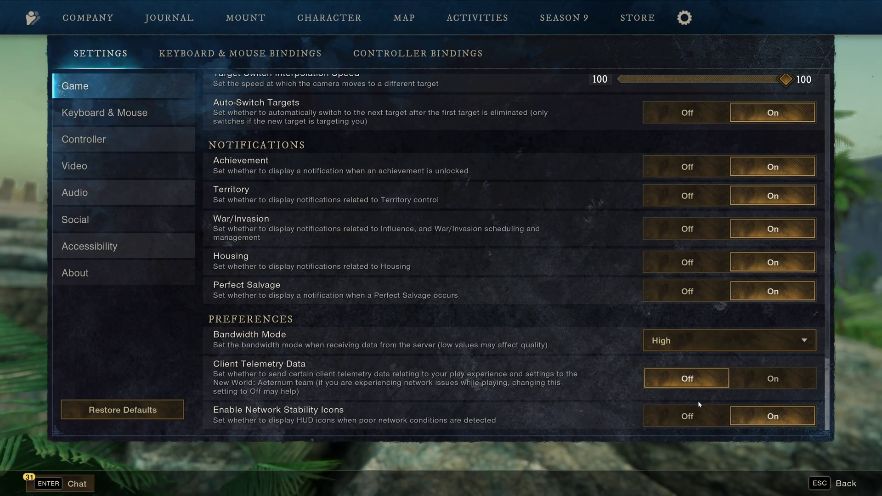
# In the Video settings, choose Fullscreen as the Window Mode and 3840 x 2160 as the Resolution.
pyautogui.click(98, 167)
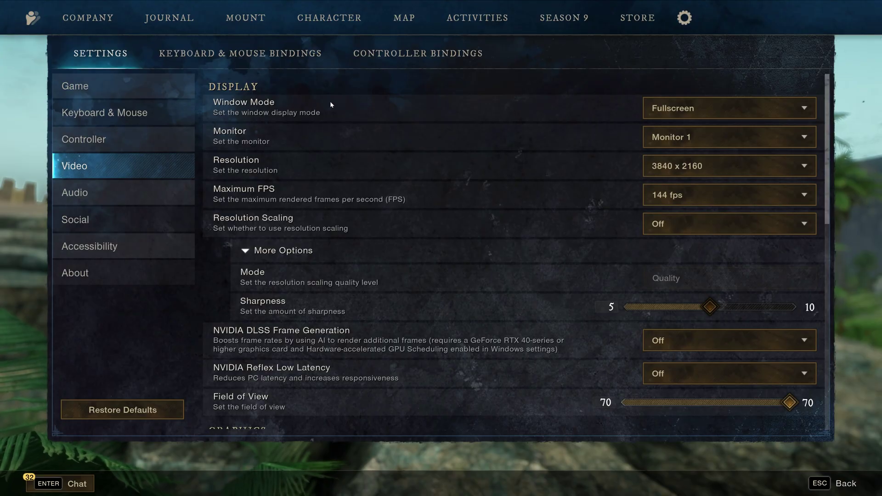
pyautogui.click(676, 111)
pyautogui.click(674, 132)
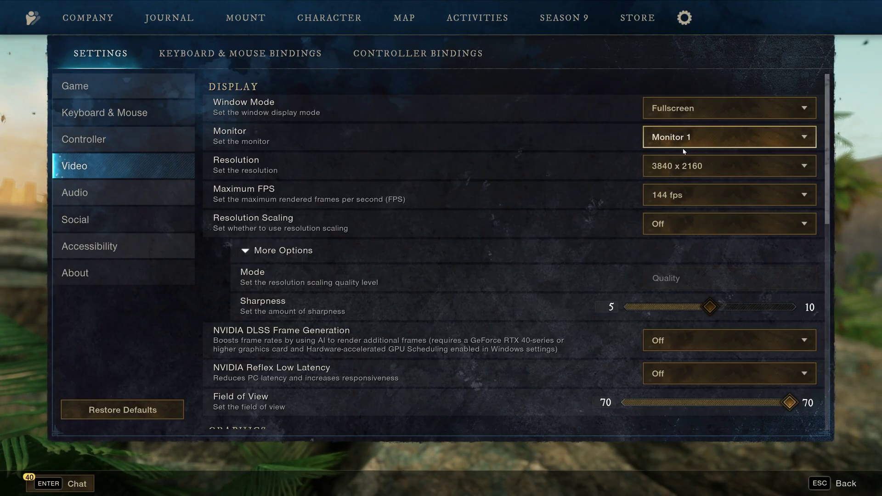
pyautogui.click(717, 166)
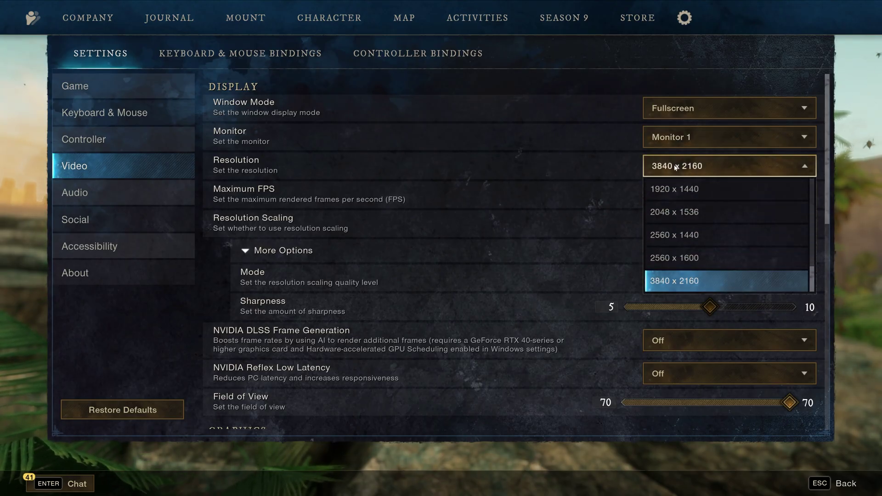
pyautogui.click(689, 282)
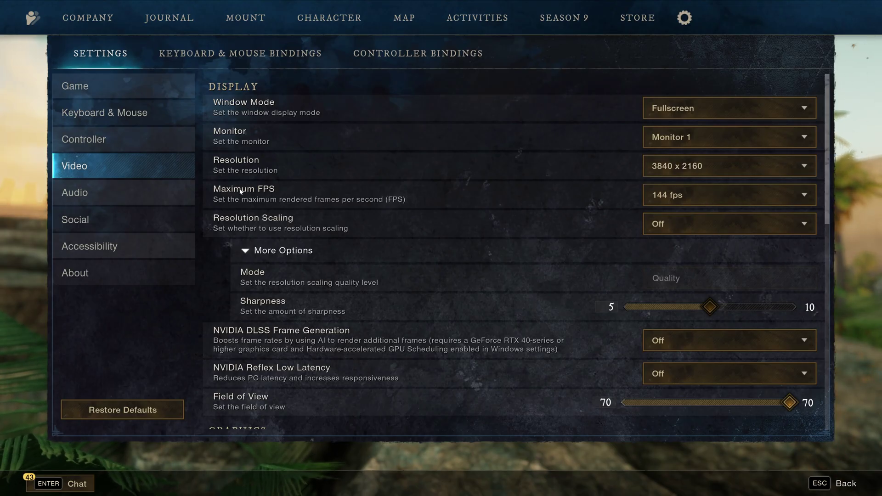
# Review the available Maximum FPS limits up to Uncapped, leaving the selection as it is.
pyautogui.click(666, 197)
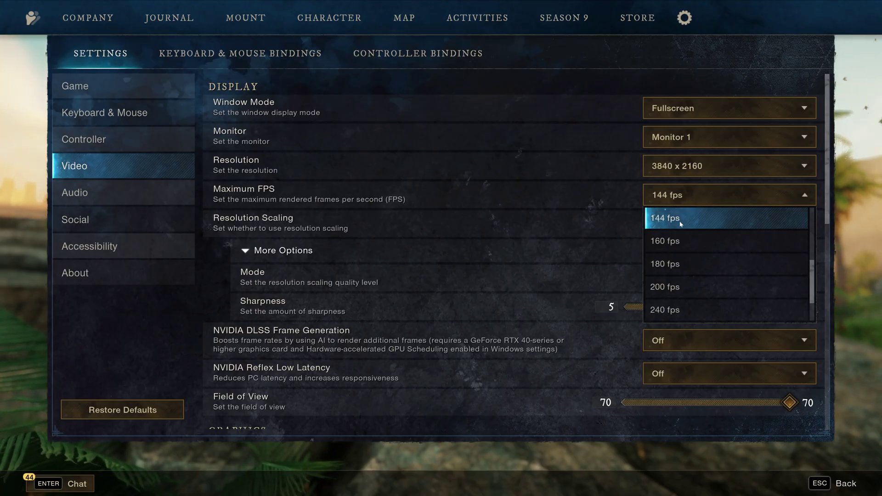
pyautogui.scroll(-2, 676, 266)
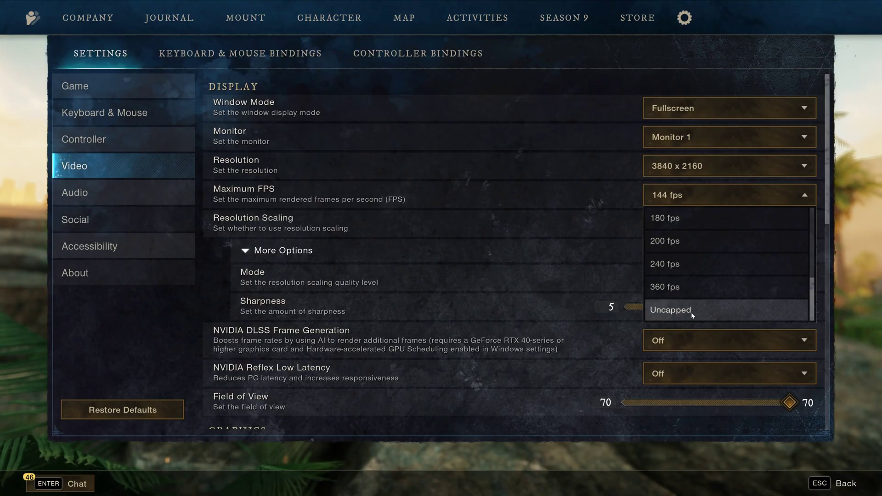
pyautogui.scroll(3, 691, 313)
pyautogui.click(545, 241)
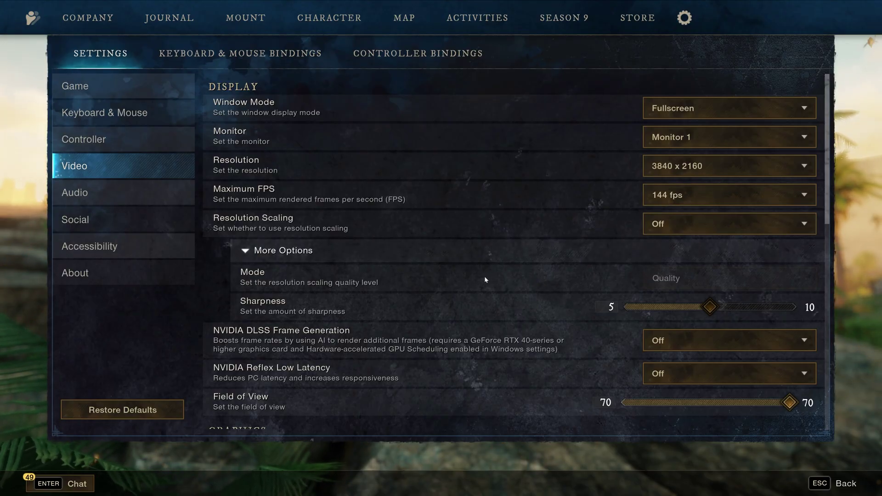
# Set NVIDIA Reflex Low Latency to On.
pyautogui.scroll(-2, 271, 273)
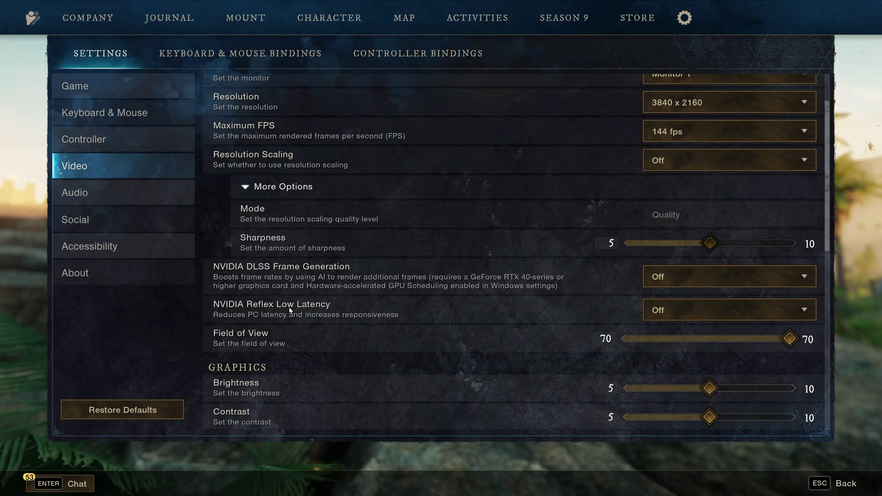
pyautogui.click(659, 311)
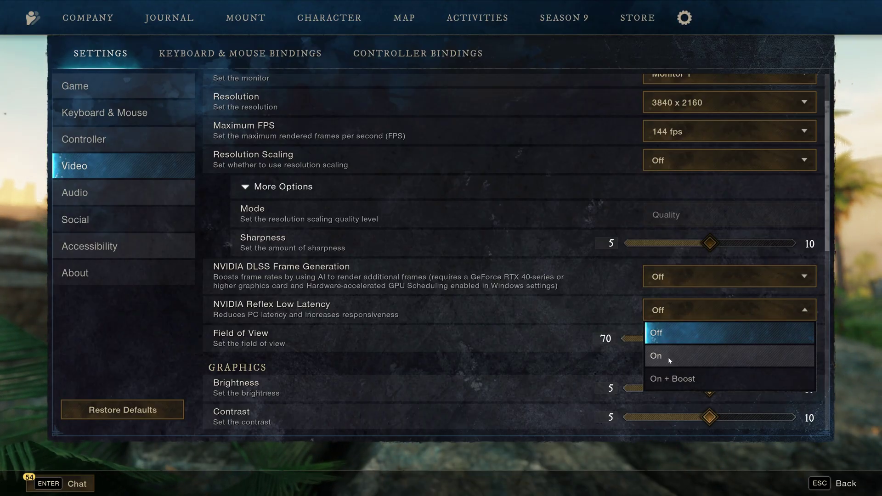
pyautogui.click(668, 357)
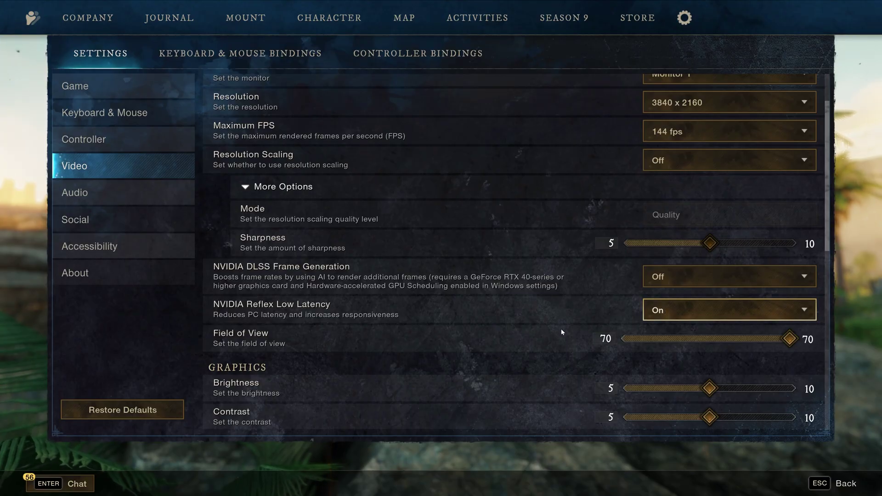
# Examine the Field of View and other display settings, and the detail options under Video Quality.
pyautogui.scroll(-1, 578, 310)
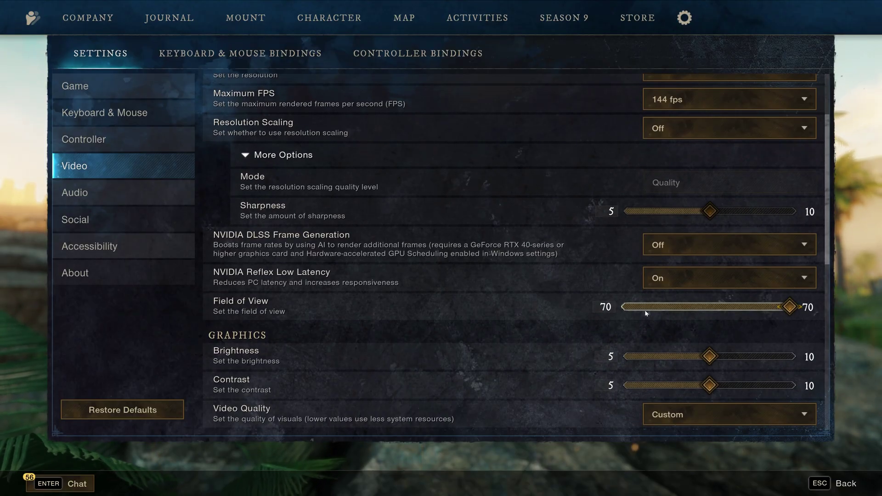
pyautogui.moveTo(790, 309); pyautogui.dragTo(790, 335)
pyautogui.scroll(3, 760, 351)
pyautogui.scroll(-2, 759, 351)
pyautogui.scroll(3, 825, 223)
pyautogui.moveTo(825, 224); pyautogui.dragTo(832, 378)
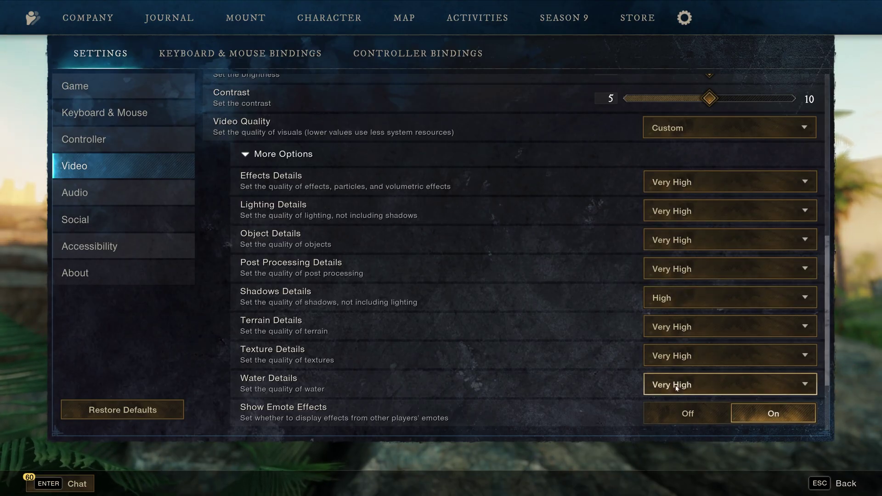
pyautogui.moveTo(829, 276); pyautogui.dragTo(830, 312)
pyautogui.scroll(3, 829, 313)
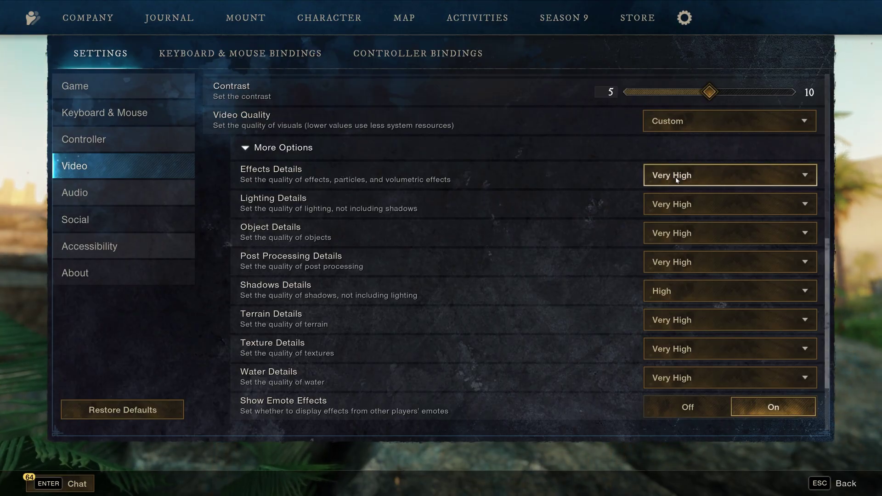
# Set Effects Details and Lighting Details to Low, and Object Details to High.
pyautogui.click(693, 174)
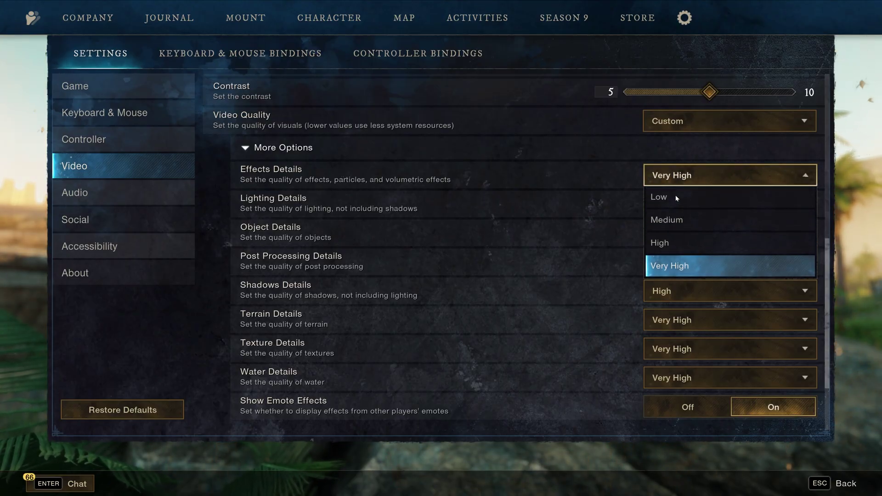
pyautogui.click(671, 199)
pyautogui.click(672, 233)
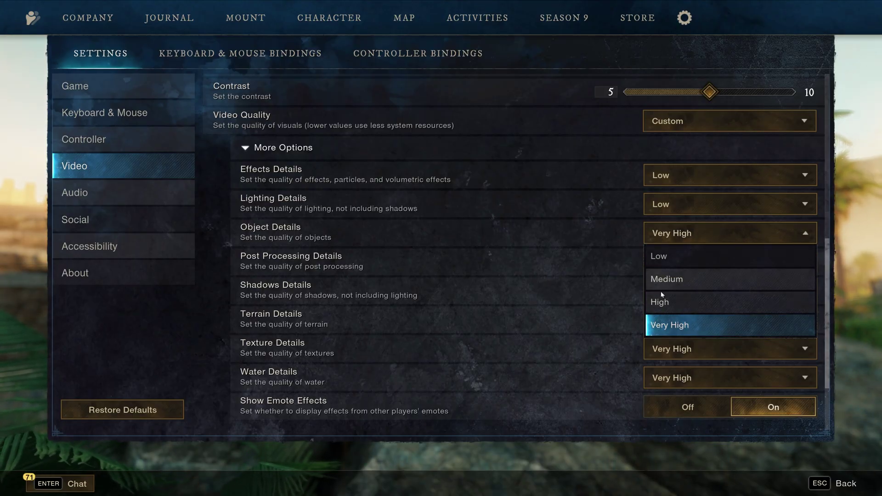
pyautogui.click(660, 302)
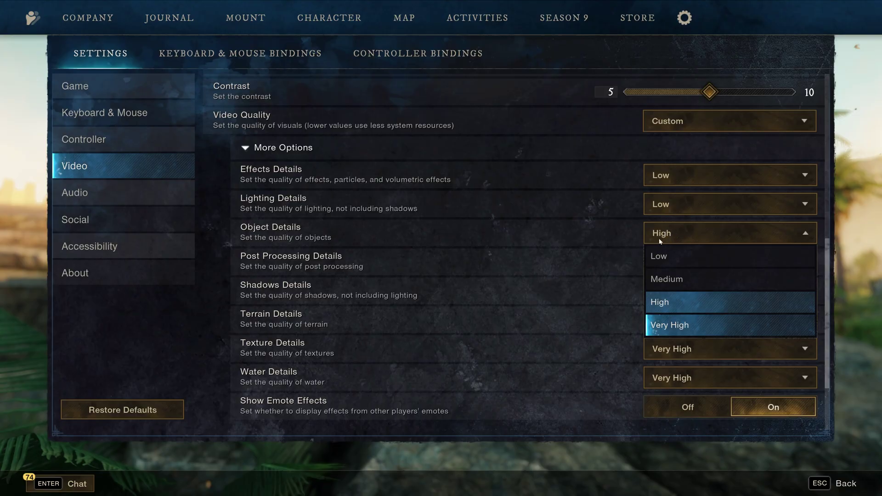
pyautogui.click(688, 236)
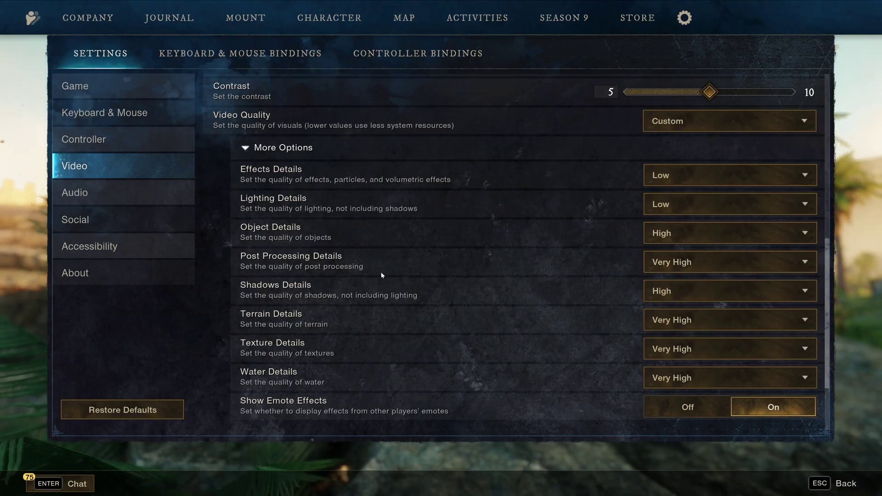
# Set both Post Processing Details and Shadows Details to Low.
pyautogui.click(645, 270)
pyautogui.click(675, 284)
pyautogui.click(672, 291)
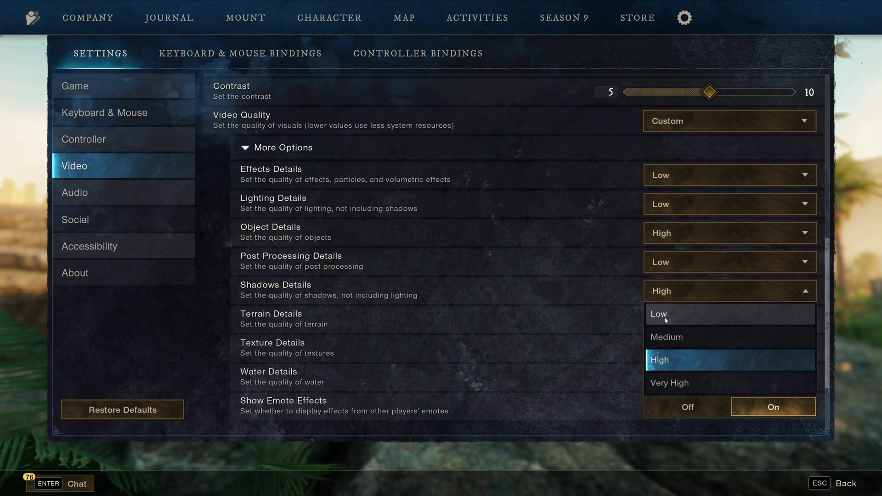
pyautogui.click(658, 315)
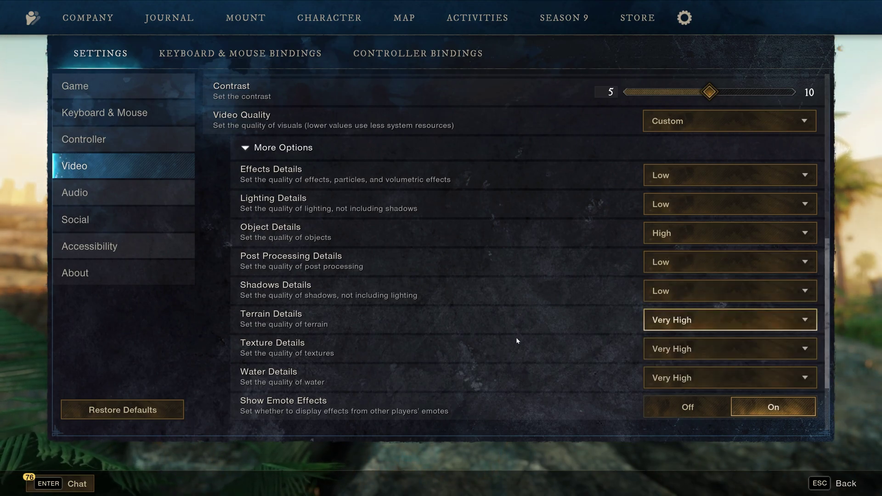
# Set both Terrain Details and Texture Details to High.
pyautogui.click(670, 320)
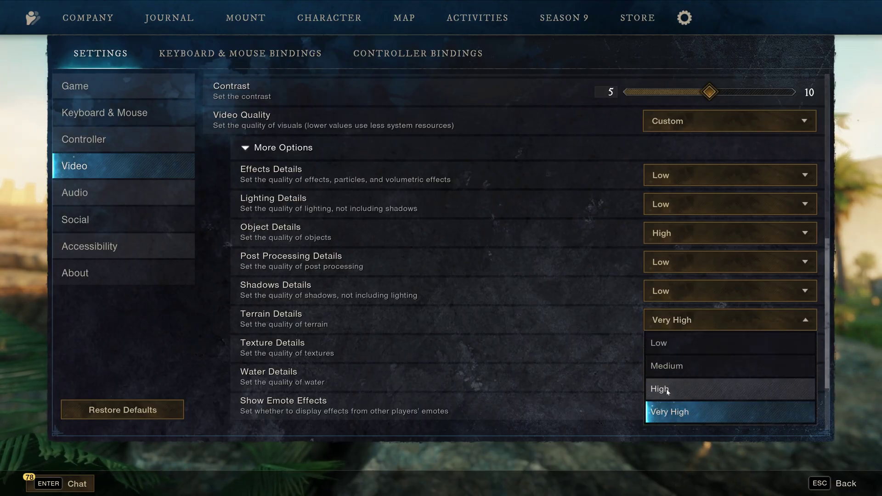
pyautogui.click(669, 389)
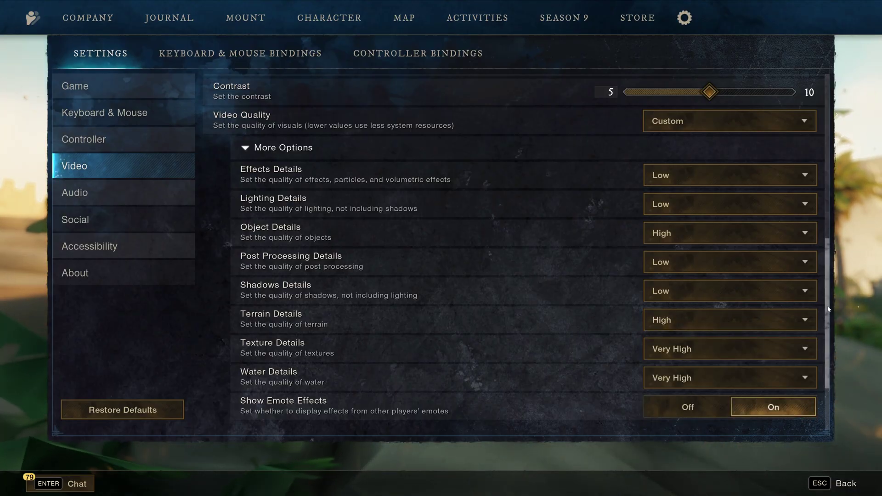
pyautogui.click(676, 349)
pyautogui.click(671, 399)
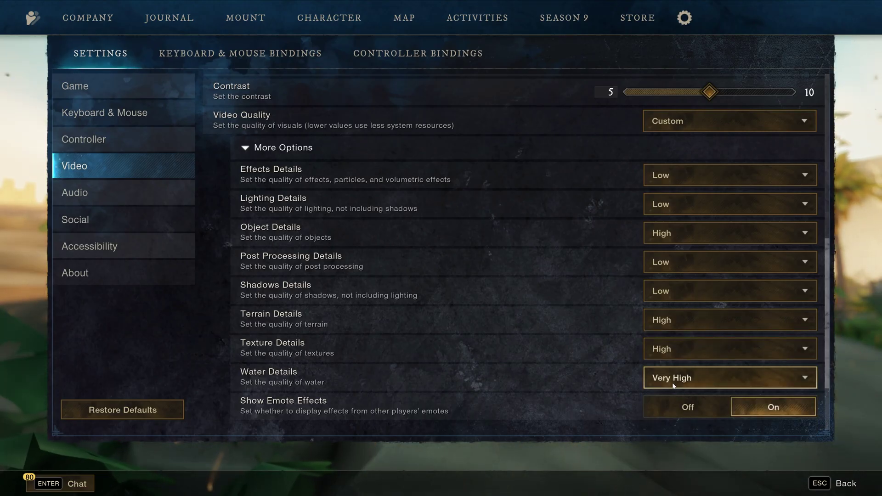
# Set Water Details to Low, turn Show Emote Effects off and turn Show FPS on.
pyautogui.click(675, 377)
pyautogui.click(677, 284)
pyautogui.click(686, 407)
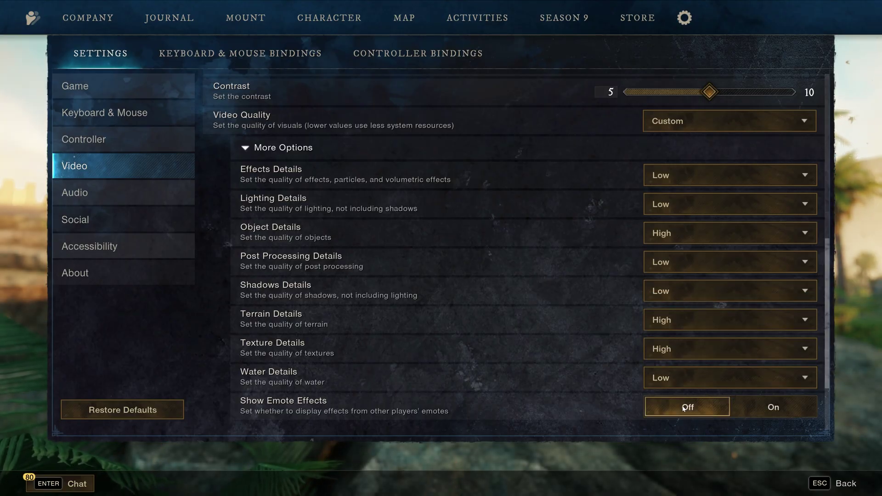
pyautogui.scroll(-3, 824, 352)
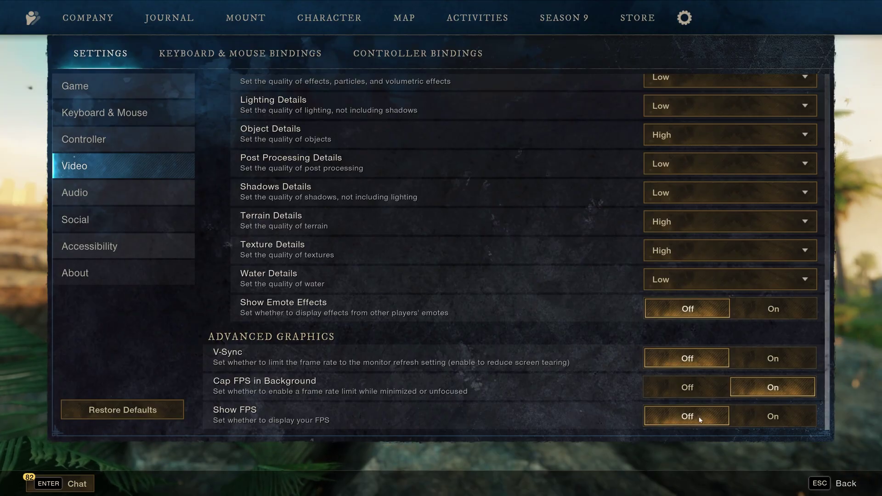
pyautogui.click(773, 417)
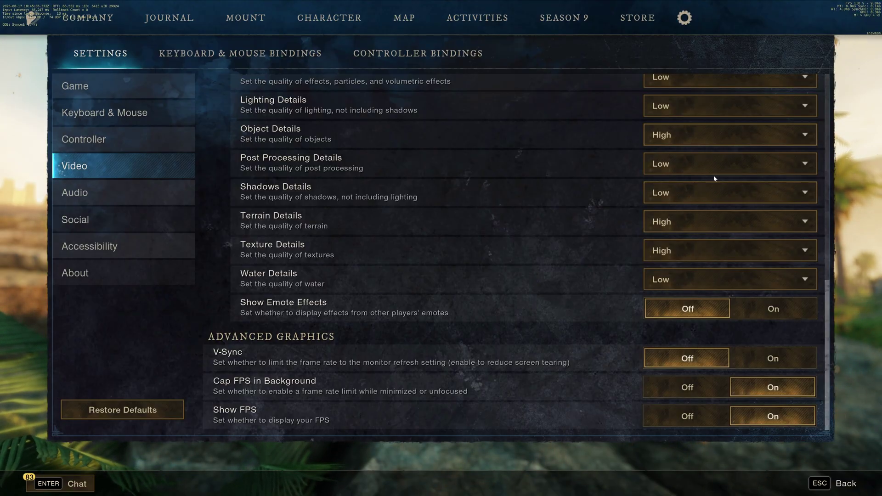
# Try Medium for Object Details, Terrain Details and Texture Details.
pyautogui.scroll(1, 506, 164)
pyautogui.click(675, 167)
pyautogui.click(677, 214)
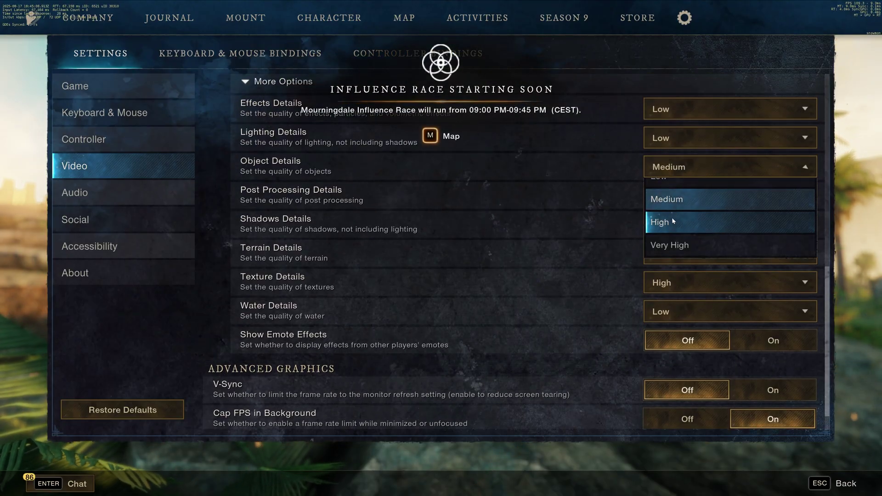
pyautogui.click(669, 259)
pyautogui.click(670, 293)
pyautogui.click(670, 282)
pyautogui.click(670, 321)
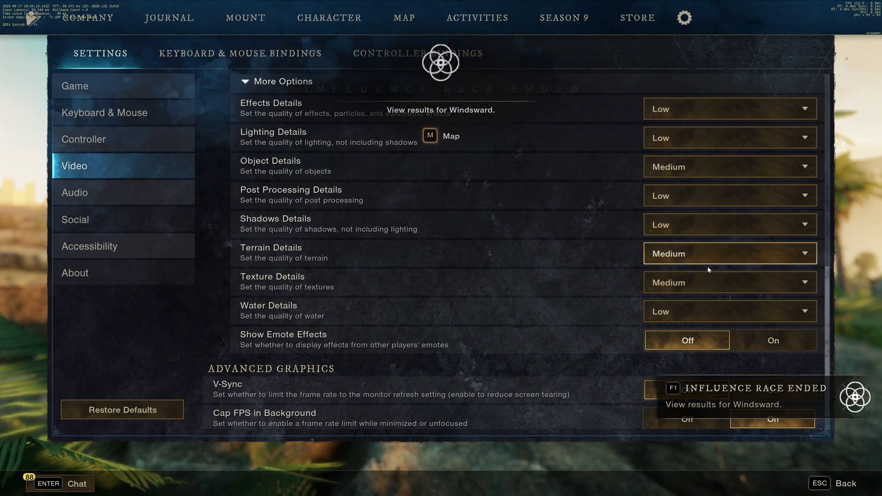
# Return Texture Details, Terrain Details and Object Details to High.
pyautogui.click(703, 283)
pyautogui.click(671, 353)
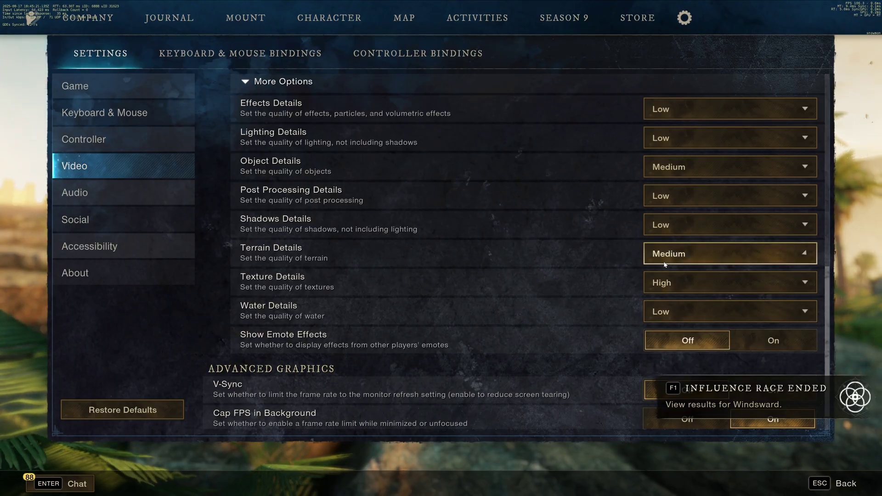
pyautogui.click(670, 255)
pyautogui.click(669, 324)
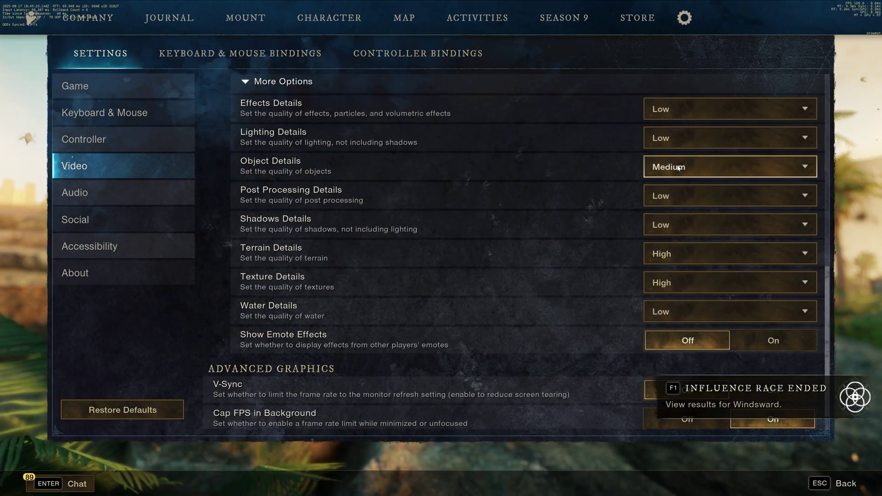
pyautogui.click(662, 167)
pyautogui.click(661, 214)
pyautogui.click(662, 167)
pyautogui.click(660, 235)
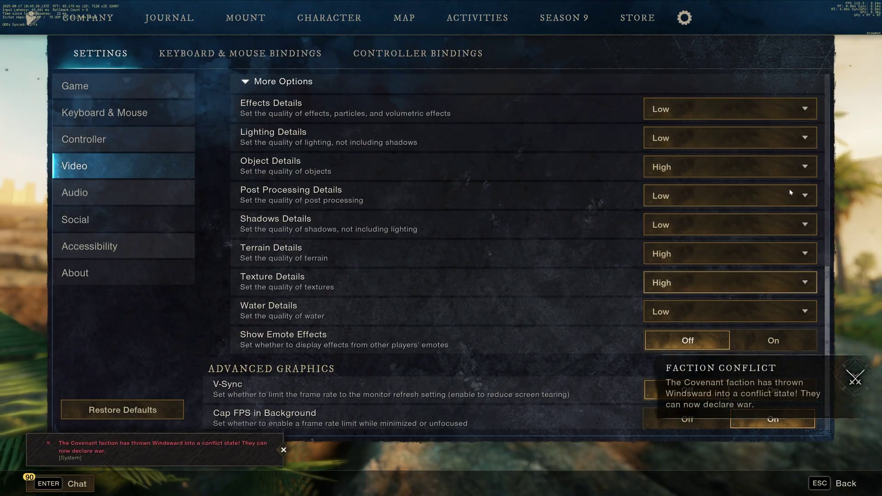
# Return to the game world and move forward to check the graphics, and turn Show FPS off in the video settings.
pyautogui.press('Escape')
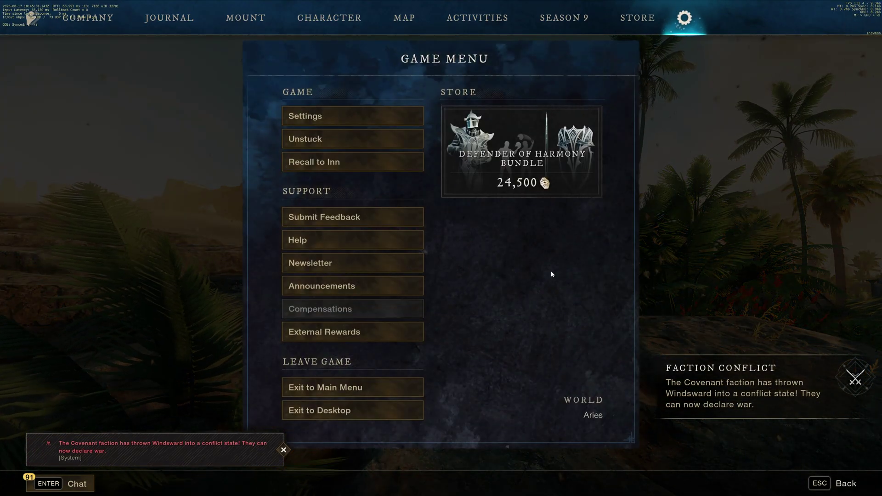
pyautogui.press('Escape')
pyautogui.press('w')
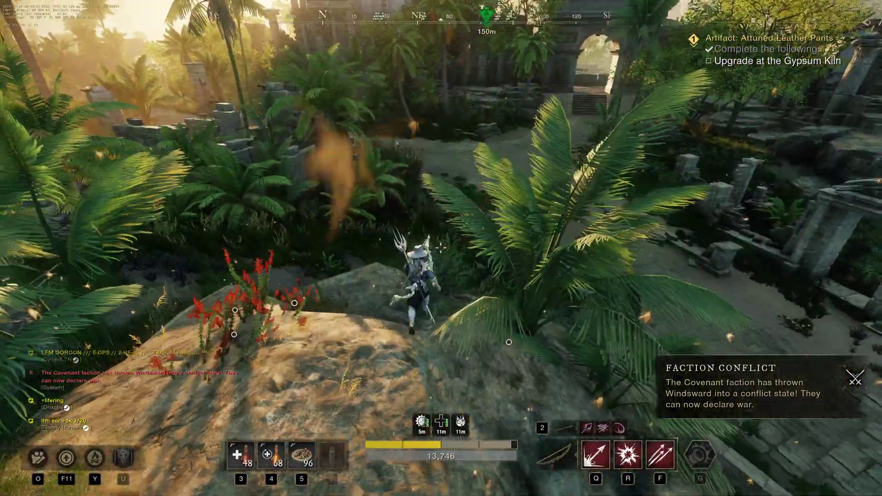
pyautogui.press('Escape')
pyautogui.click(653, 410)
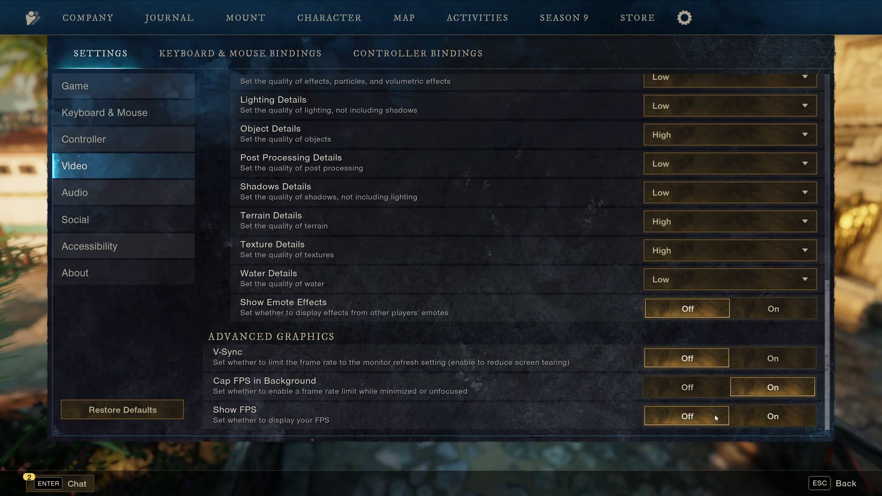
# Review the Audio, Social, Accessibility, About and Game settings and the keyboard and mouse bindings, and return to the game.
pyautogui.click(87, 192)
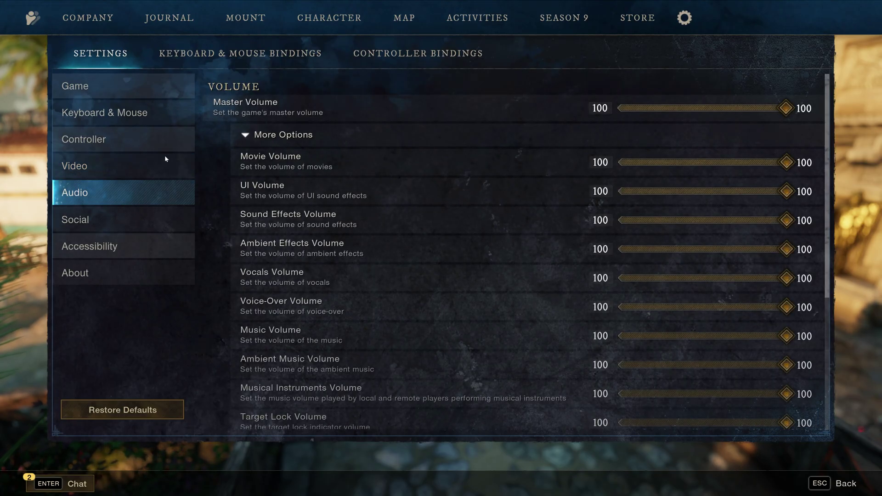
pyautogui.click(92, 216)
pyautogui.scroll(-7, 331, 280)
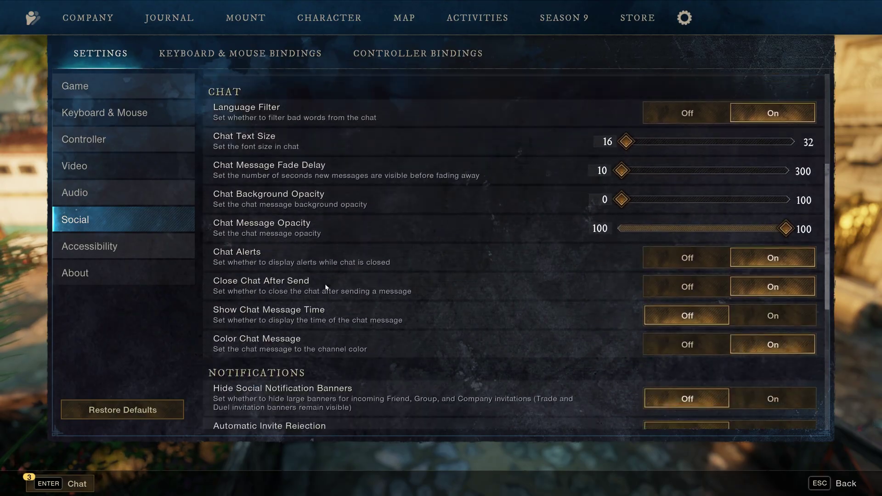
pyautogui.scroll(-5, 333, 282)
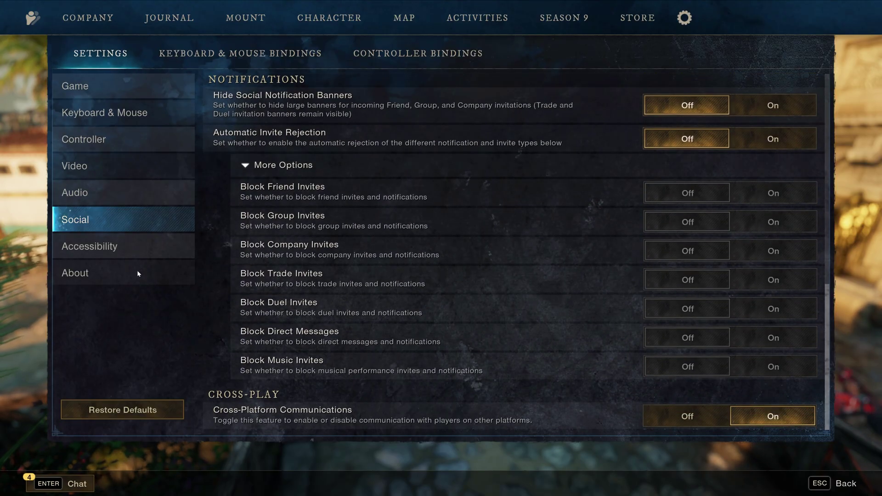
pyautogui.click(136, 246)
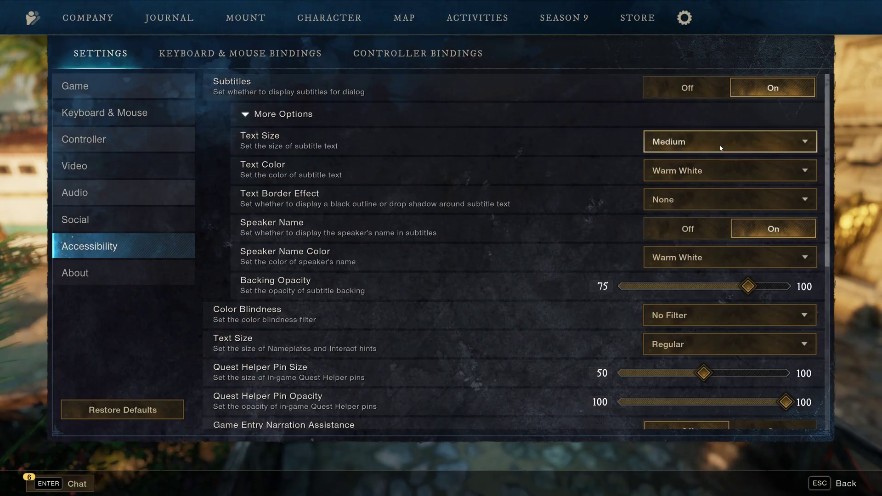
pyautogui.scroll(-5, 416, 286)
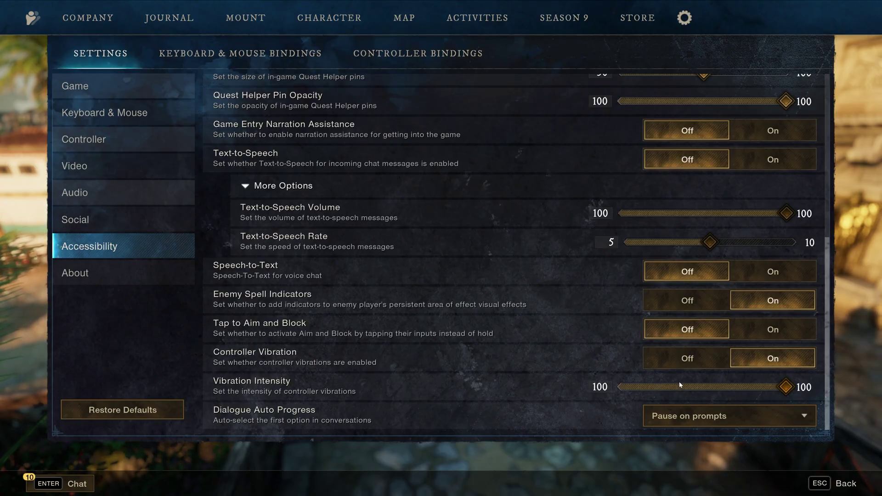
pyautogui.click(134, 276)
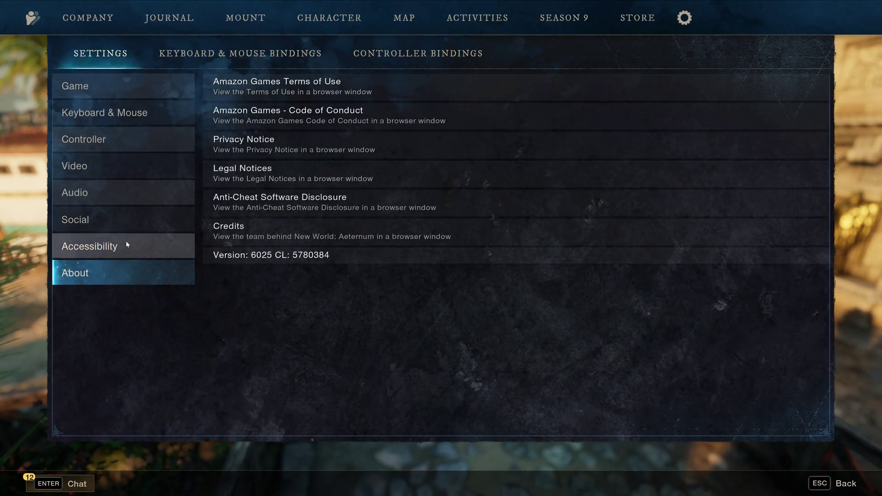
pyautogui.click(120, 86)
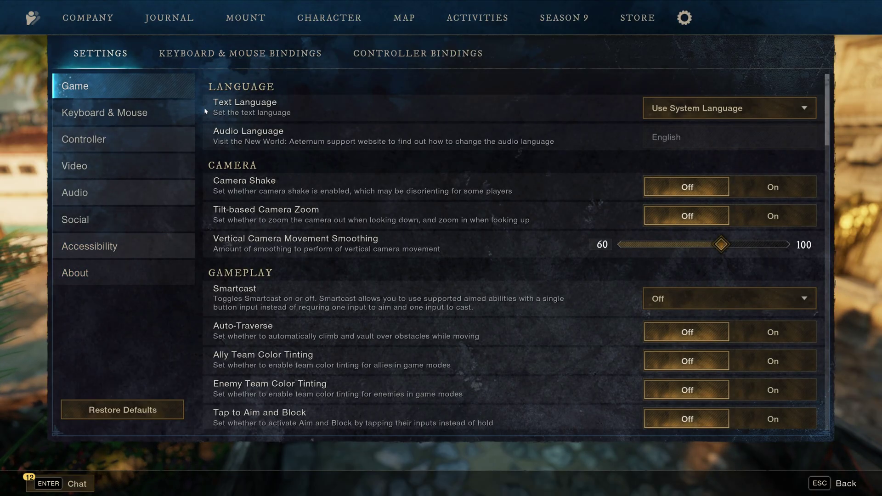
pyautogui.click(200, 57)
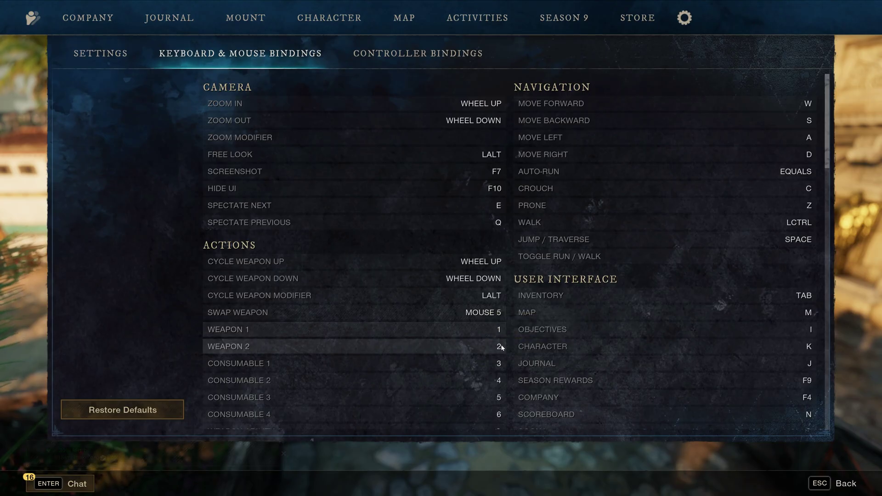
pyautogui.press('Escape')
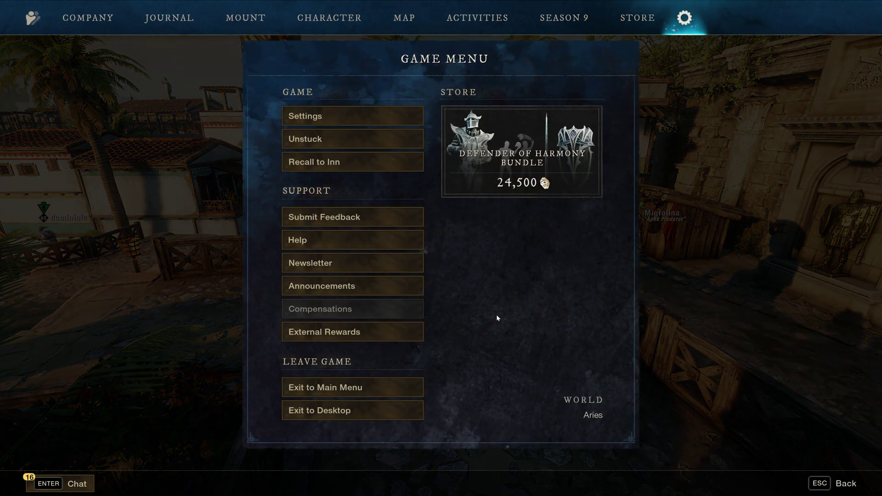
pyautogui.press('Escape')
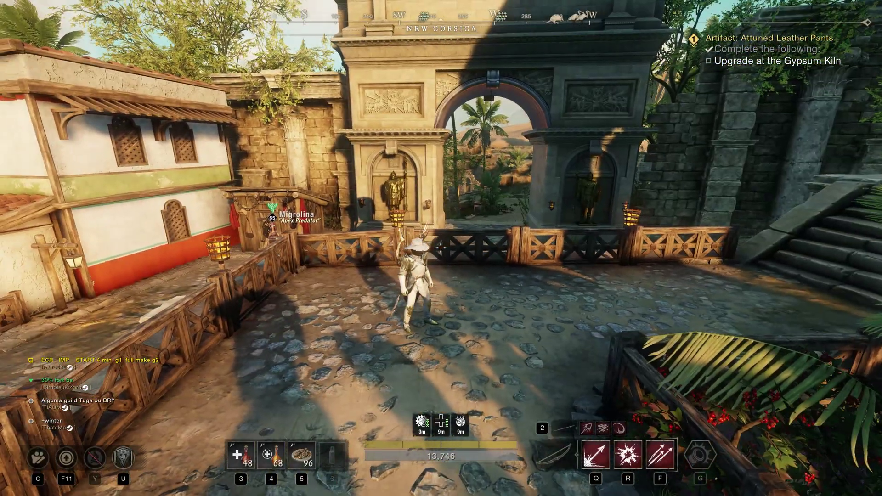